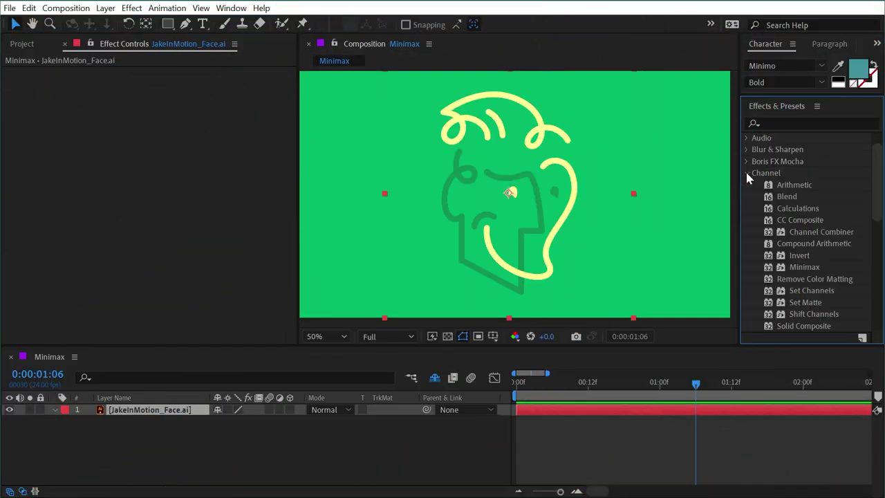
- Apply the Channel > Minimax effect to the JakeInMotion_Face.ai layer in the comp viewer
scroll(866, 197, down, 3)
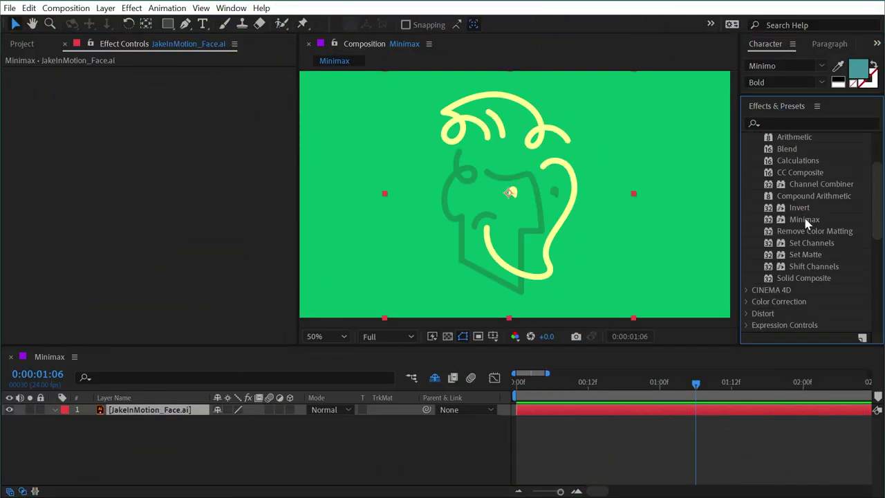
click(815, 220)
drag(816, 222, 536, 222)
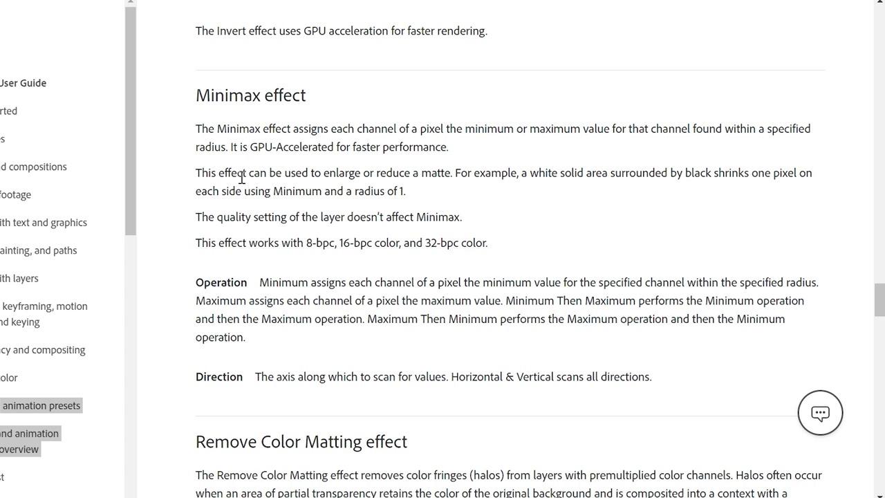
drag(195, 177, 453, 174)
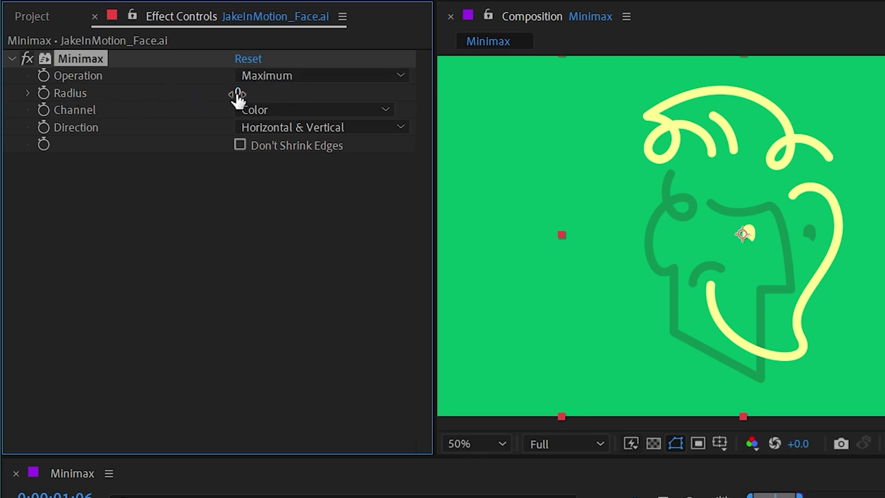
- Scrub the Minimax Radius up to 61 so the yellow strokes thicken
mouse_move(239, 94)
mouse_down()
mouse_move(351, 93)
mouse_move(253, 95)
mouse_move(332, 104)
mouse_move(259, 107)
mouse_move(236, 92)
mouse_up()
mouse_move(241, 92)
mouse_down()
mouse_move(277, 92)
mouse_move(233, 92)
mouse_move(278, 93)
mouse_up()
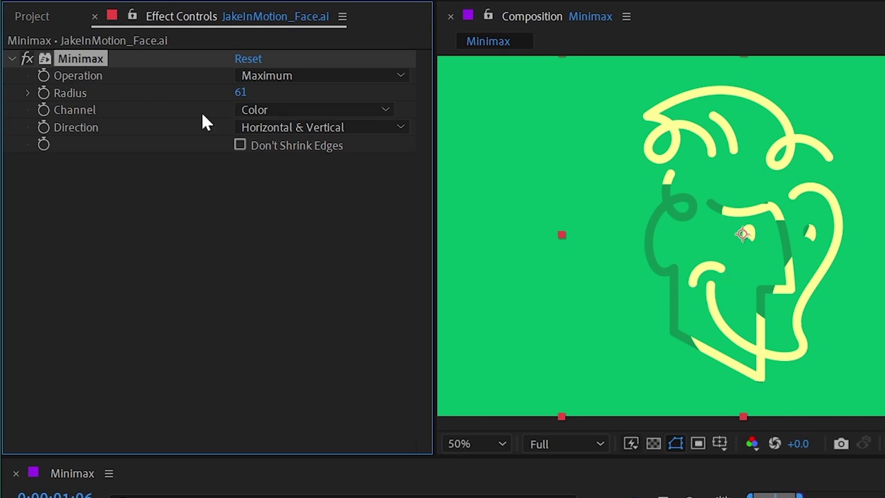
- Switch the Minimax Channel to Alpha and Color and set Radius to 27
click(285, 110)
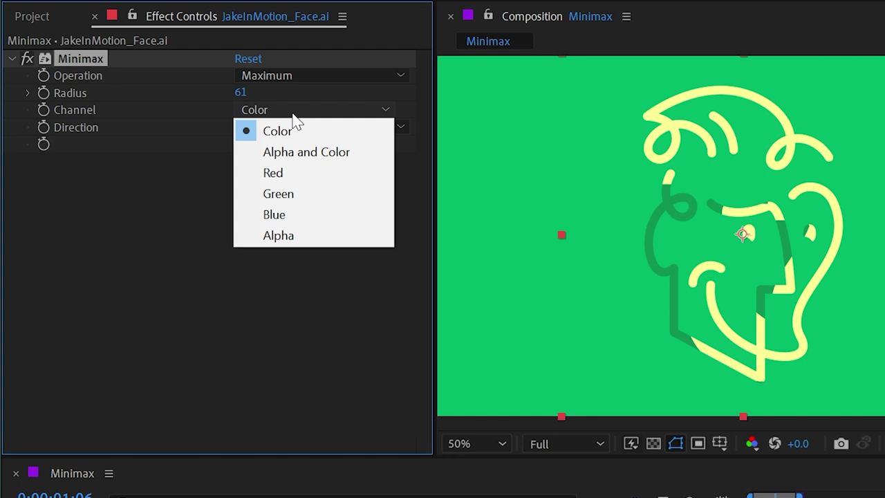
click(325, 158)
mouse_move(240, 92)
mouse_down()
mouse_move(184, 96)
mouse_move(171, 89)
mouse_move(188, 89)
mouse_move(155, 87)
mouse_move(174, 83)
mouse_move(143, 83)
mouse_move(160, 83)
mouse_up()
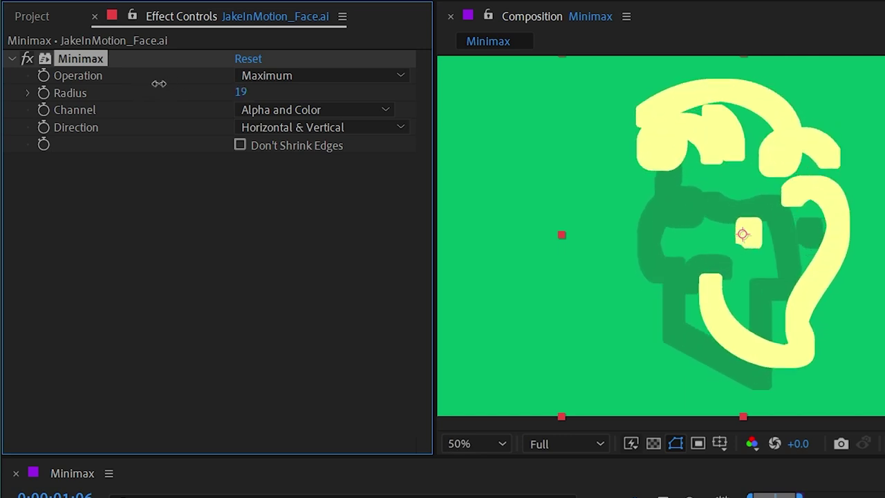
mouse_move(241, 90)
mouse_down()
mouse_move(253, 88)
mouse_move(232, 90)
mouse_move(256, 108)
mouse_move(211, 105)
mouse_move(228, 101)
mouse_move(219, 108)
mouse_move(228, 109)
mouse_up()
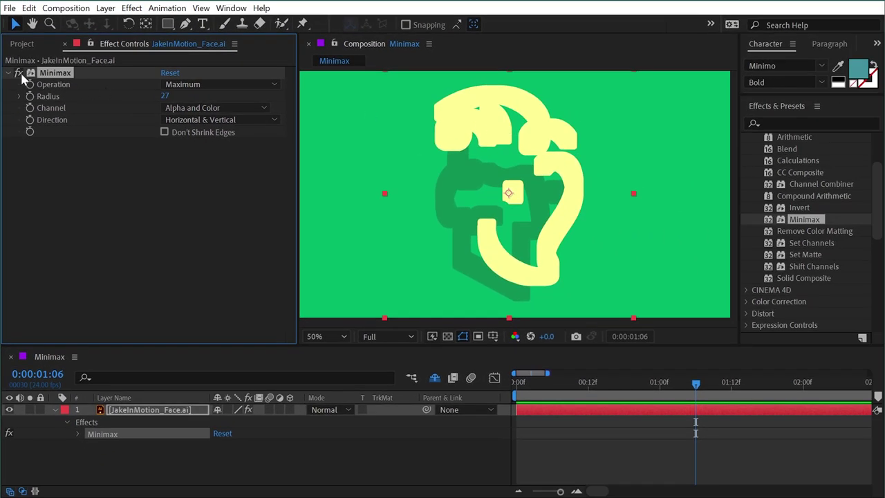
- Turn Minimax off and add the Simple Choker effect to the logo
click(18, 74)
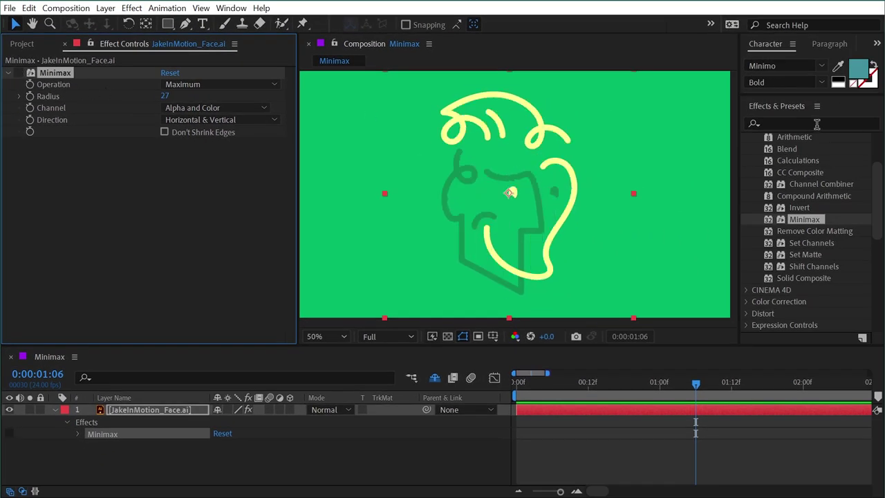
click(808, 124)
text(simple)
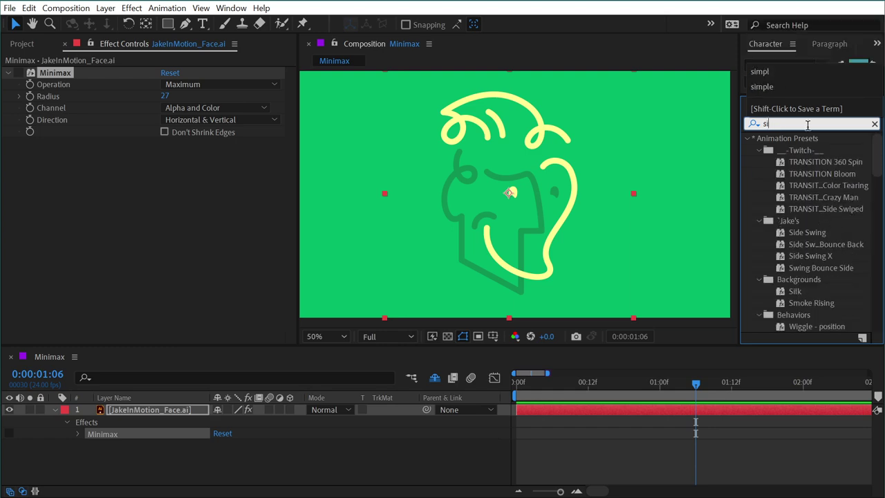
double_click(809, 174)
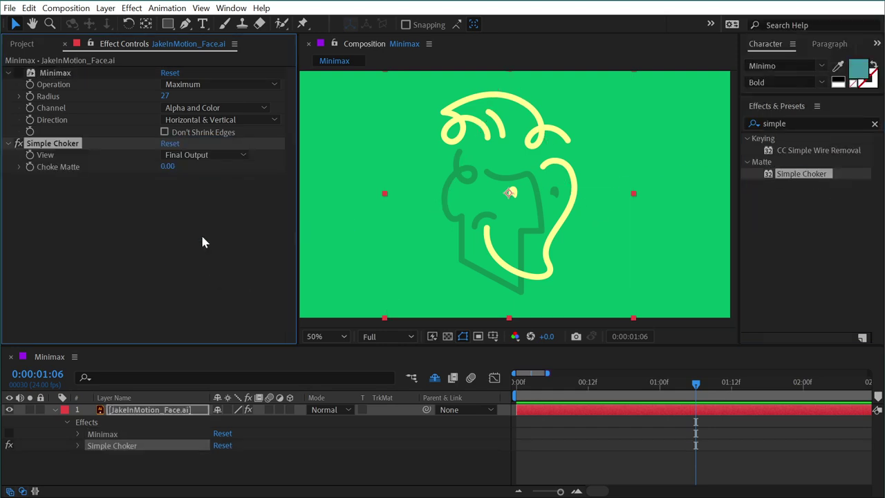
- Try several Choke Matte amounts, then delete the Simple Choker effect
drag(171, 168, 42, 177)
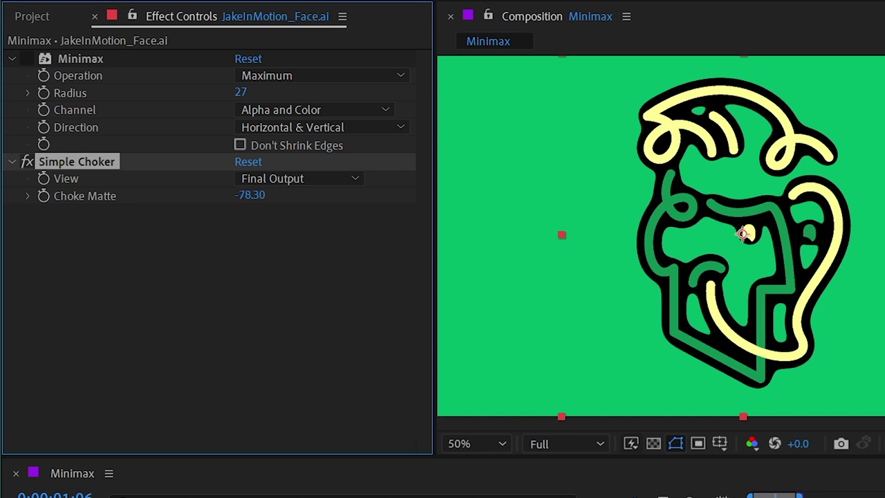
drag(250, 195, 28, 224)
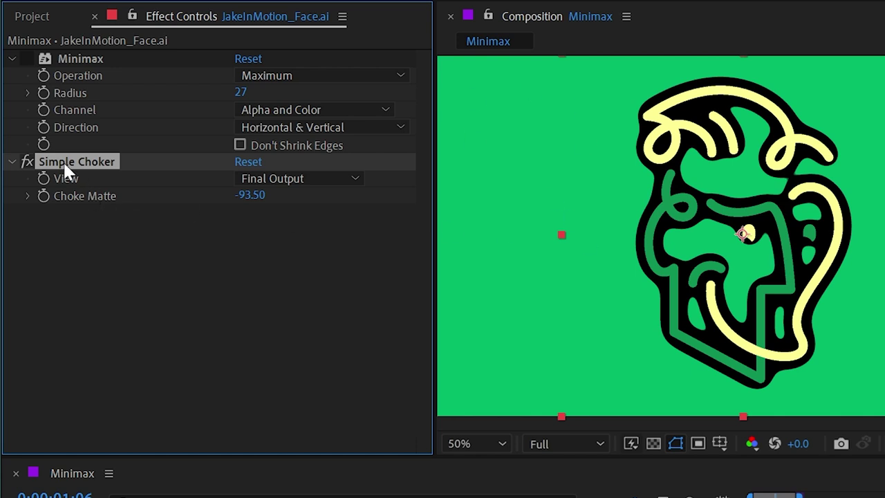
key(Delete)
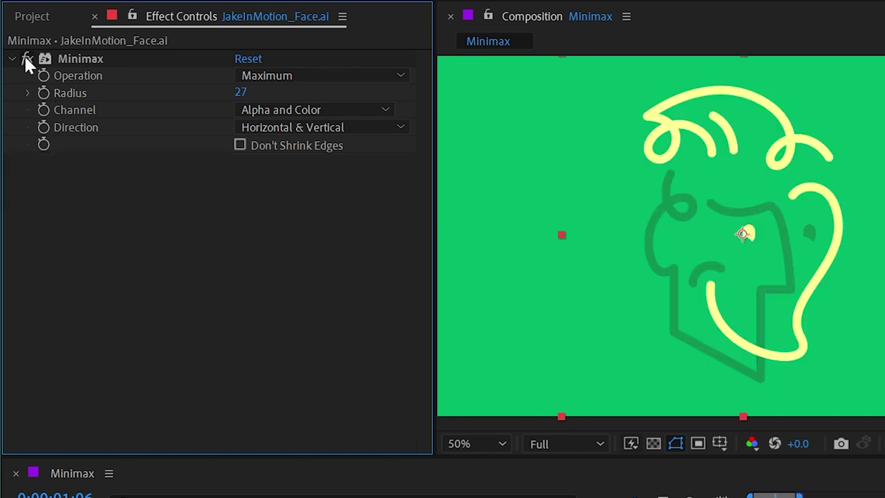
- Re-enable Minimax and test the Alpha channel before returning to Alpha and Color
click(28, 60)
click(312, 110)
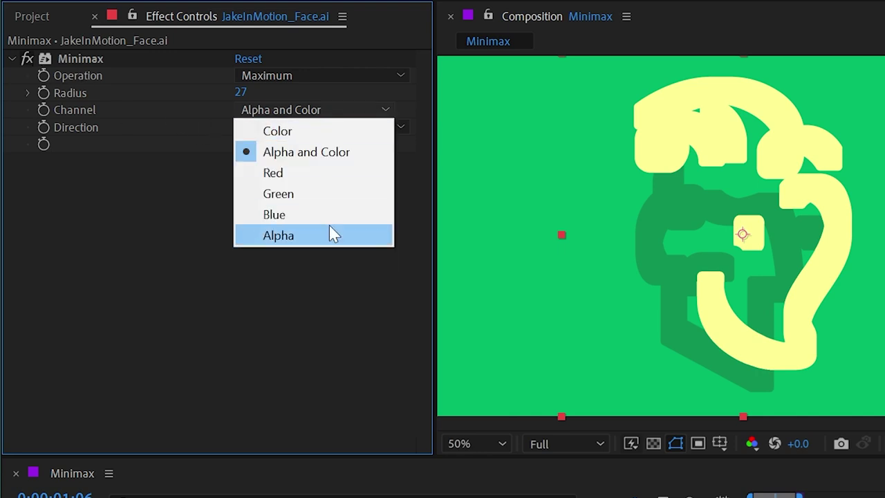
click(314, 237)
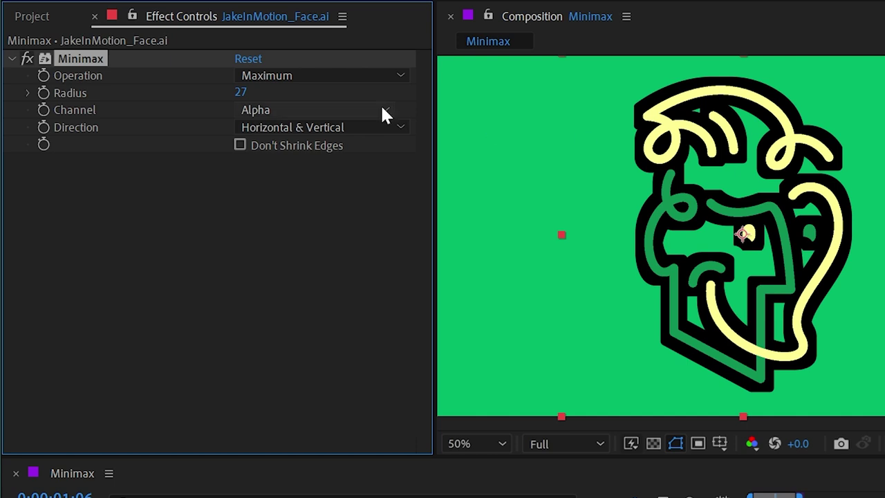
click(264, 100)
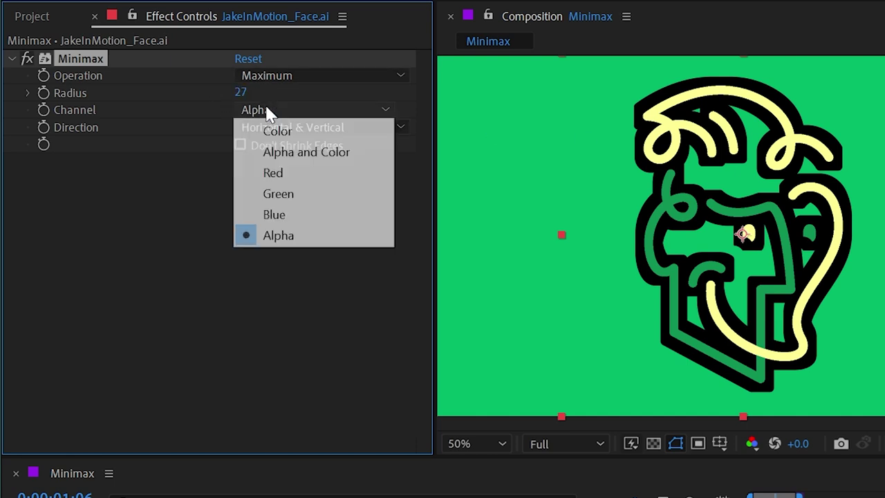
click(288, 155)
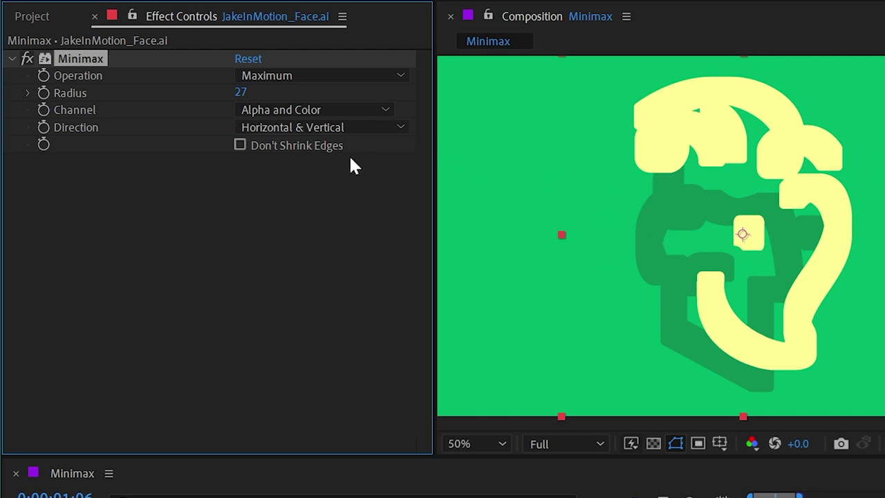
- Test Just Horizontal and Just Vertical, then settle on Horizontal & Vertical at Radius 30
click(279, 128)
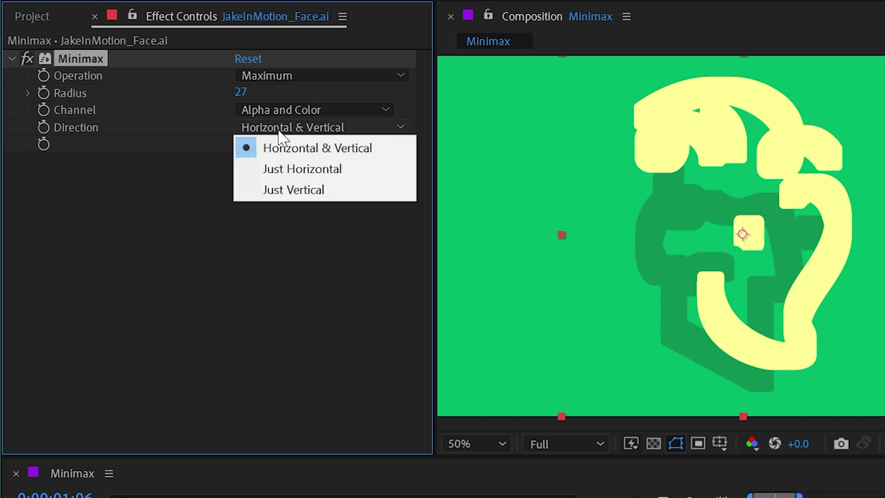
click(338, 169)
drag(240, 92, 220, 74)
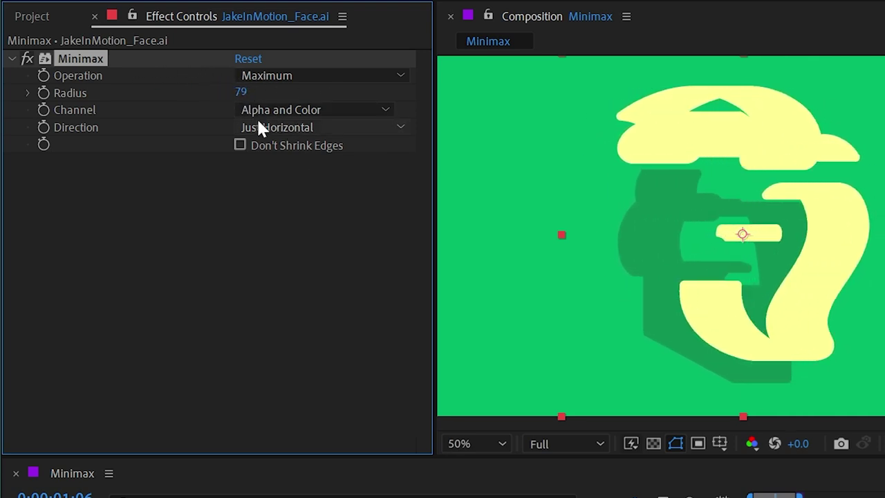
click(263, 127)
click(270, 190)
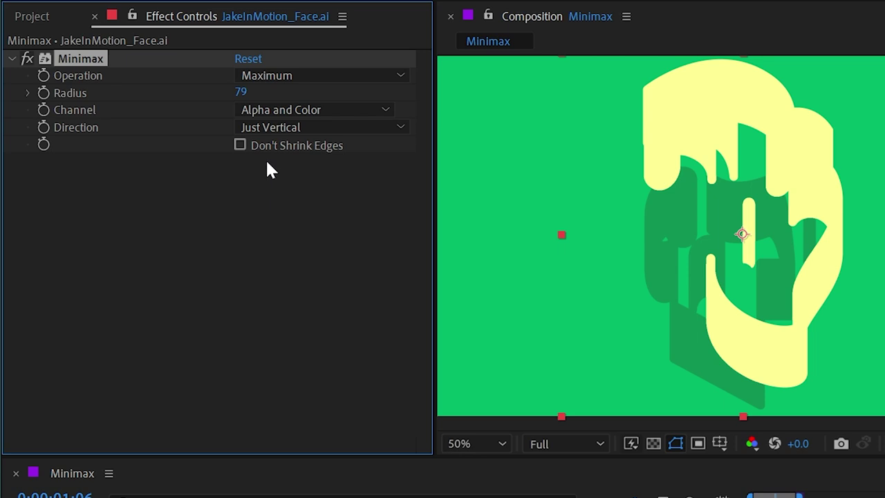
click(273, 128)
click(309, 157)
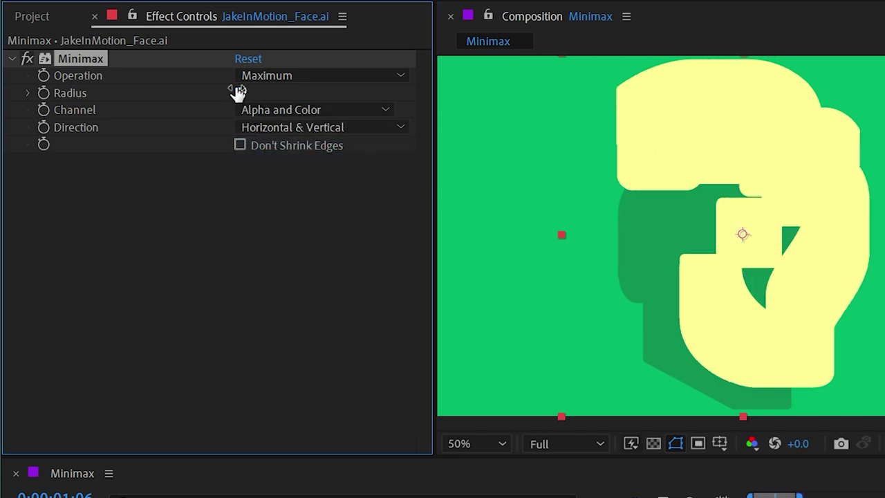
drag(238, 90, 186, 86)
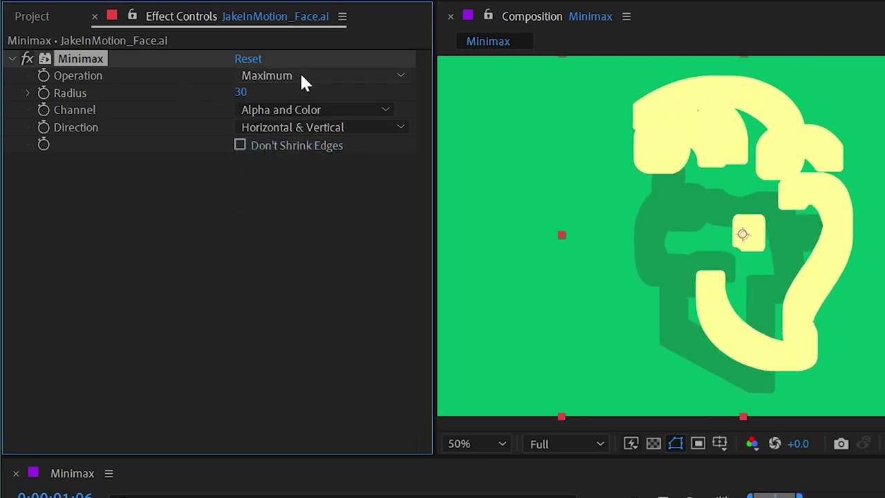
- Try the Minimum operation on the Color channel with Radius around 10
click(301, 75)
click(307, 97)
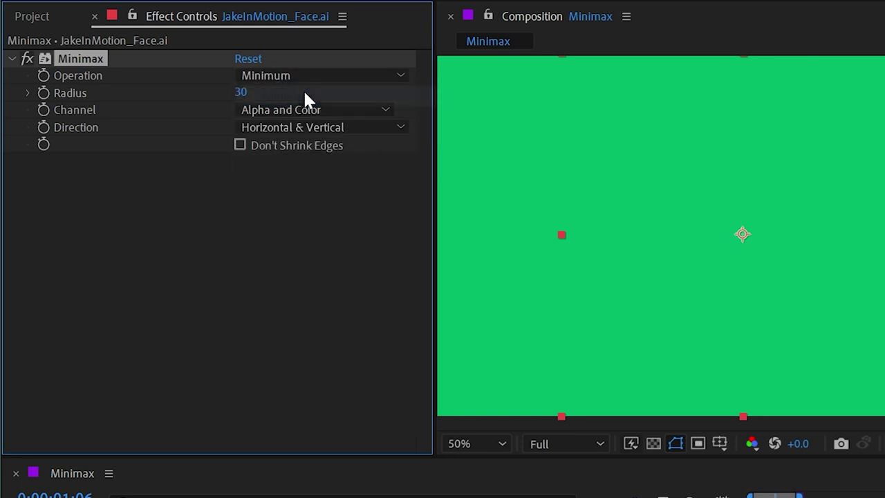
drag(246, 95, 151, 74)
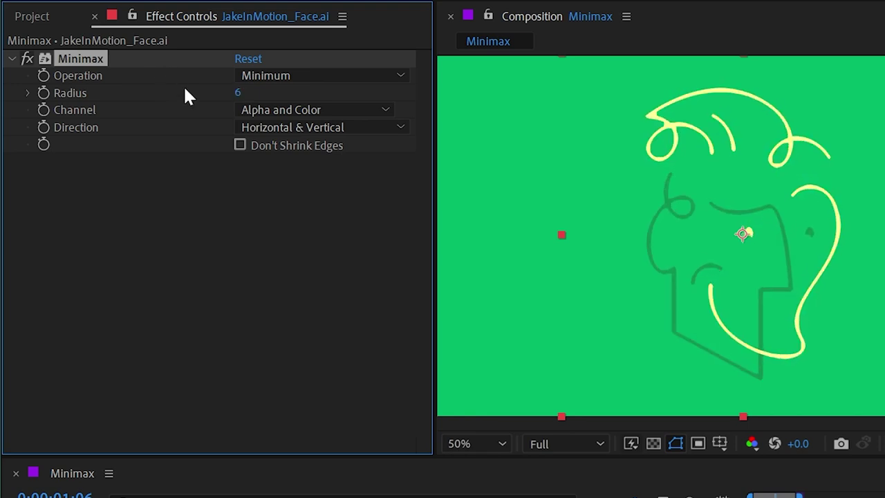
click(251, 112)
click(283, 133)
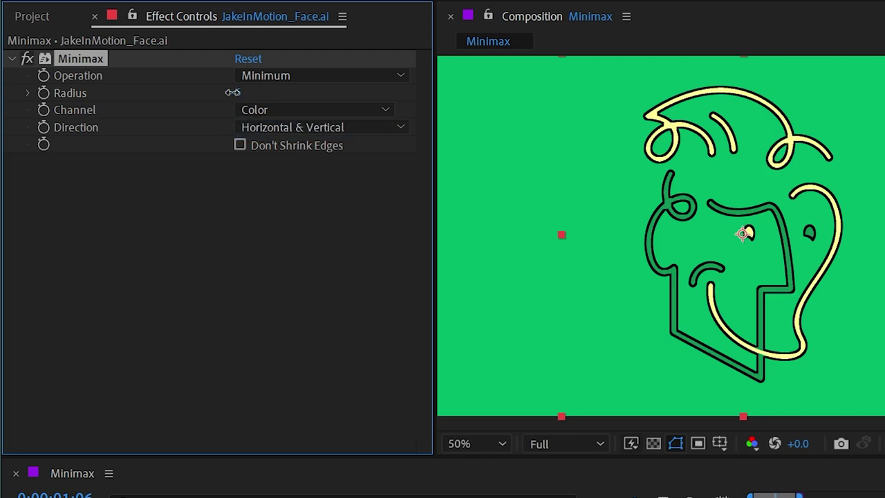
drag(232, 92, 206, 89)
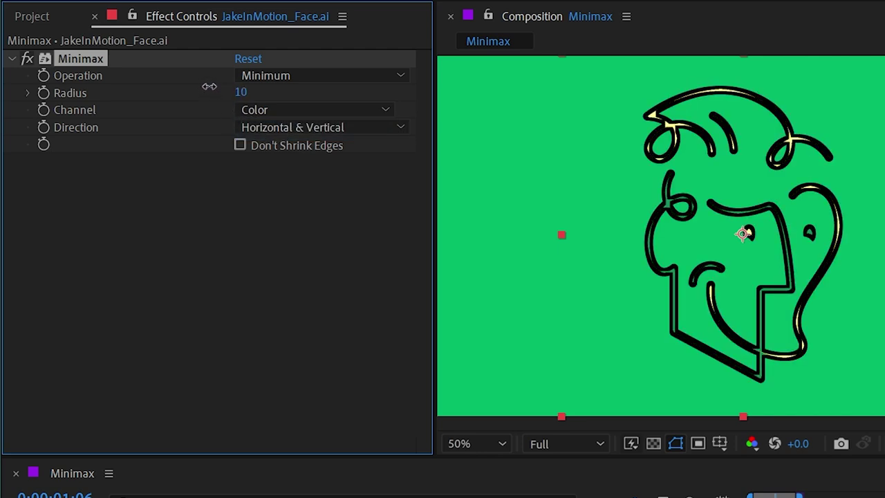
- Test the Minimum Then Maximum and Maximum Then Minimum operations with Alpha and Color
click(270, 78)
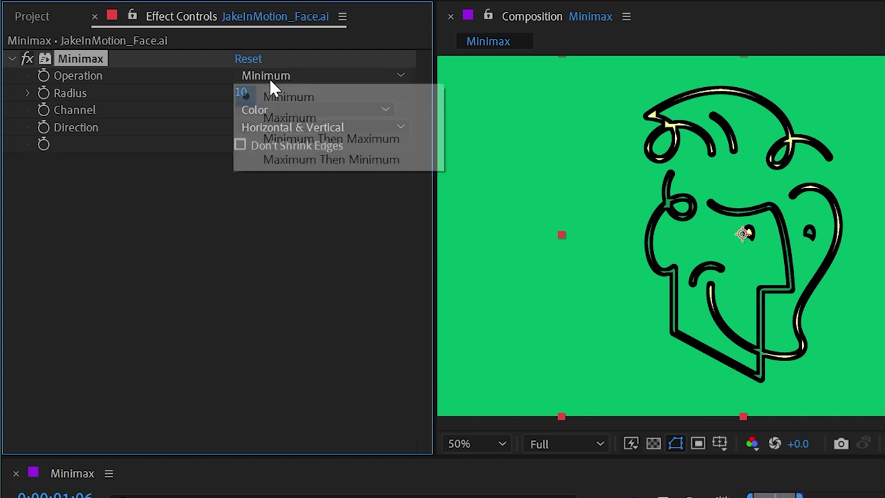
click(306, 138)
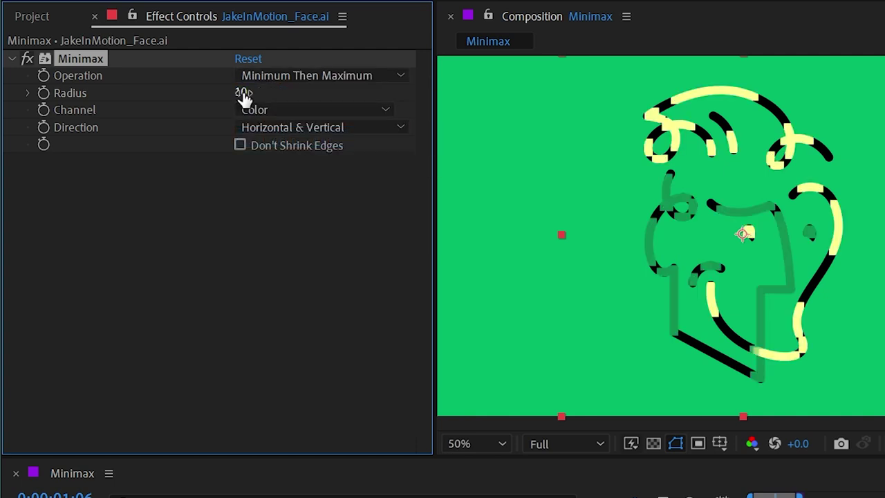
click(285, 110)
click(315, 154)
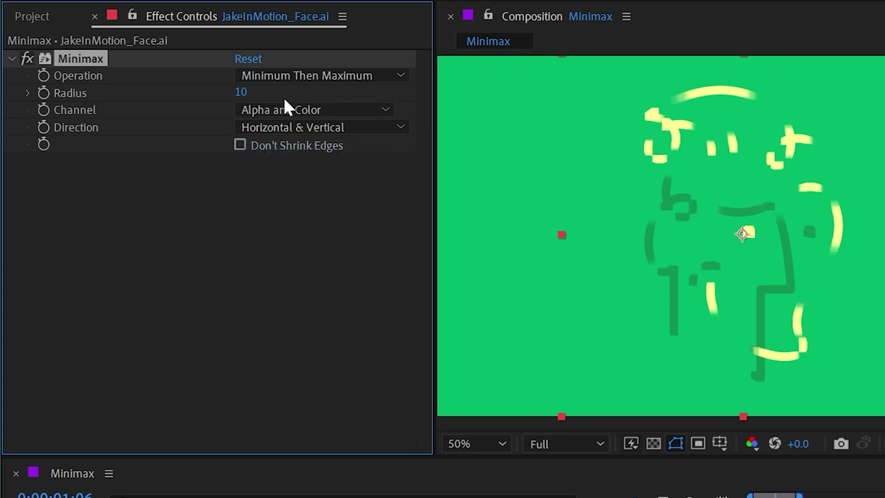
mouse_move(243, 97)
mouse_down()
mouse_move(233, 92)
mouse_move(243, 92)
mouse_up()
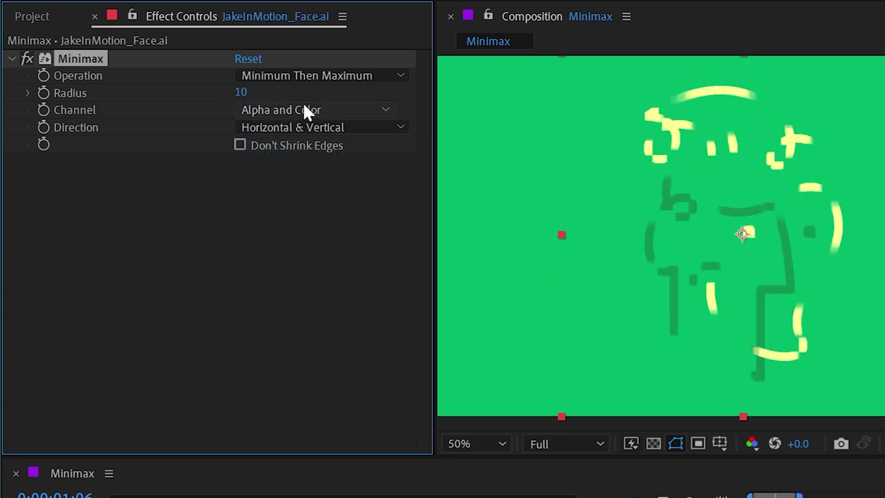
click(294, 77)
click(277, 161)
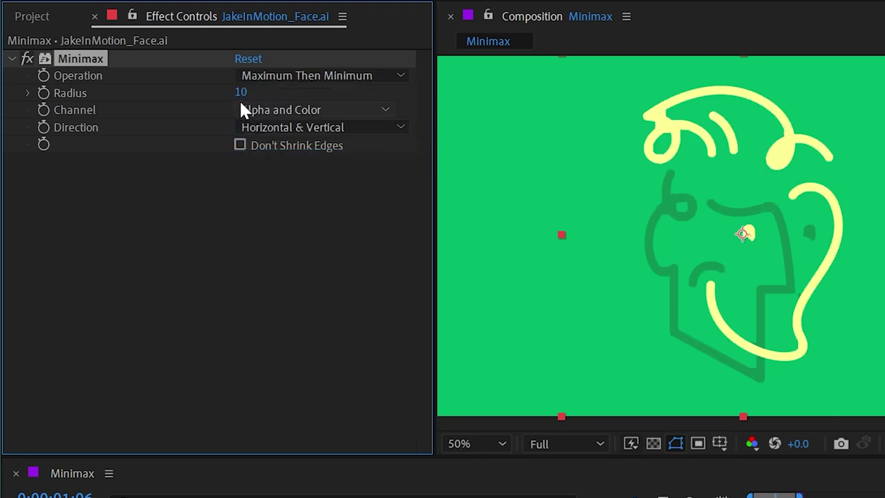
mouse_move(240, 93)
mouse_down()
mouse_move(282, 89)
mouse_move(233, 91)
mouse_move(256, 89)
mouse_move(253, 82)
mouse_up()
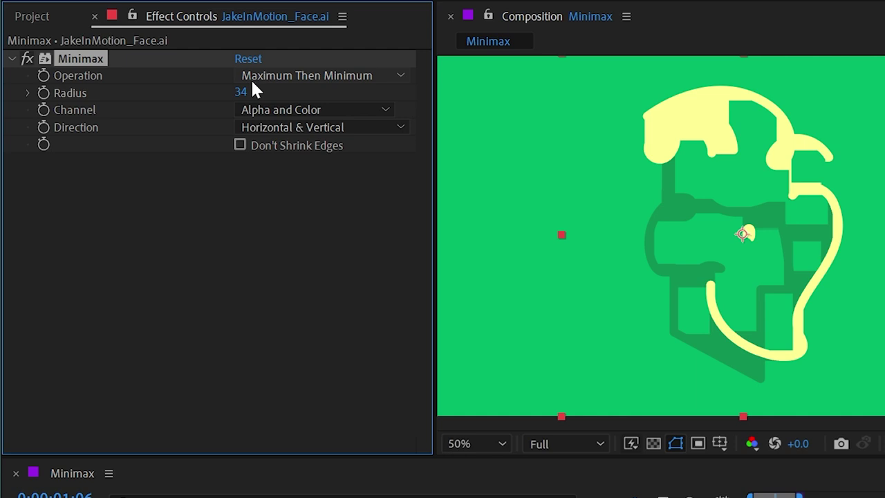
- Set the operation to Maximum and the Radius from 6 back up to 19
click(251, 82)
click(304, 118)
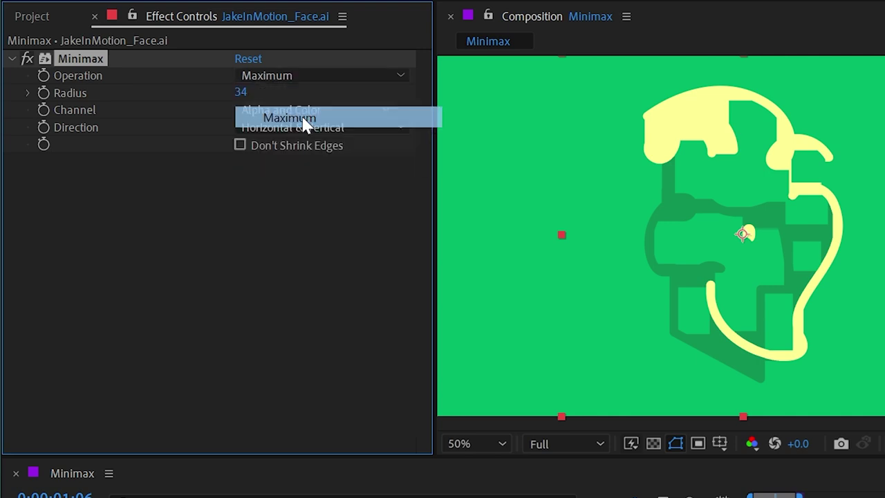
mouse_move(239, 92)
mouse_down()
mouse_move(207, 90)
mouse_move(209, 101)
mouse_move(220, 95)
mouse_up()
click(174, 145)
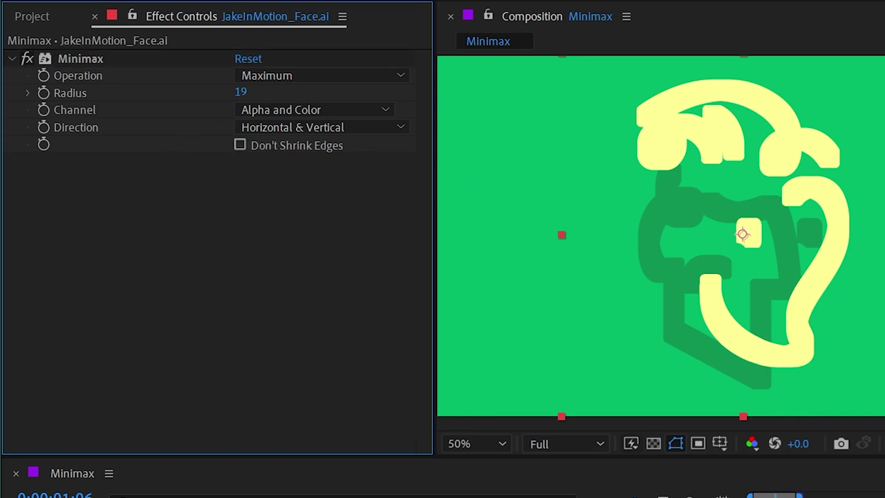
- Turn off the face's Minimax and add a new white solid, White Solid 2
click(27, 58)
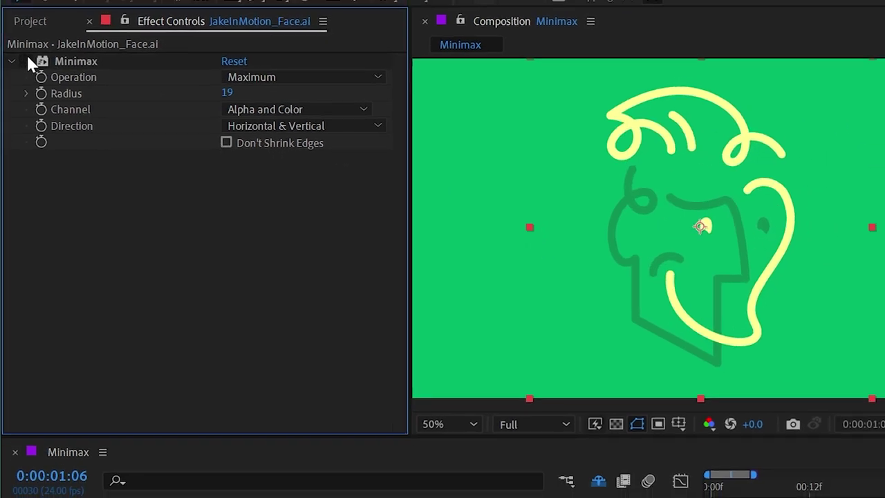
scroll(800, 217, down, 2)
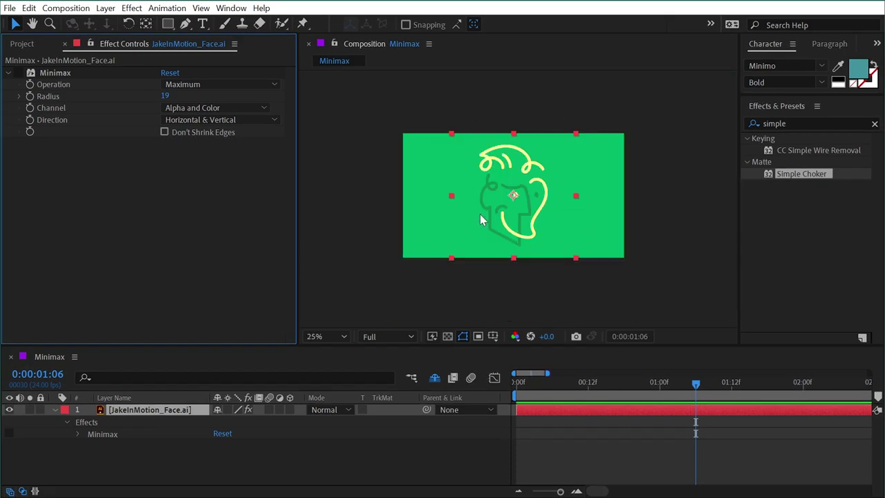
scroll(519, 198, up, 1)
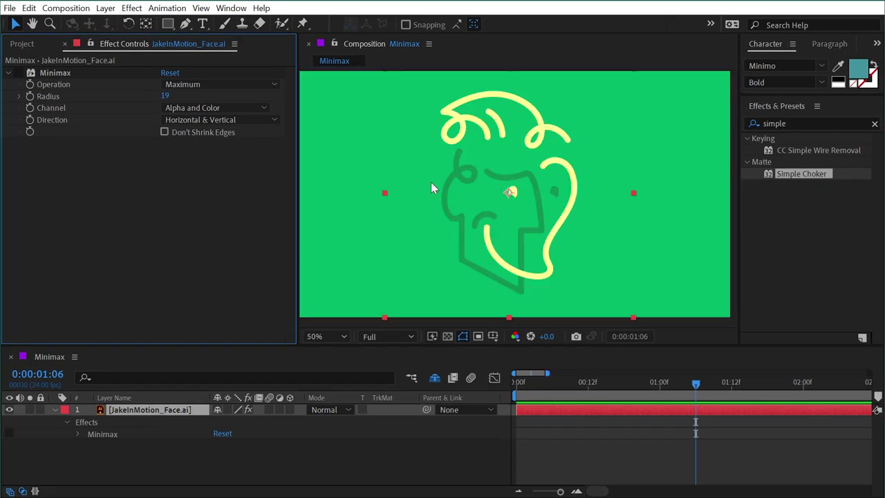
key(ctrl+y)
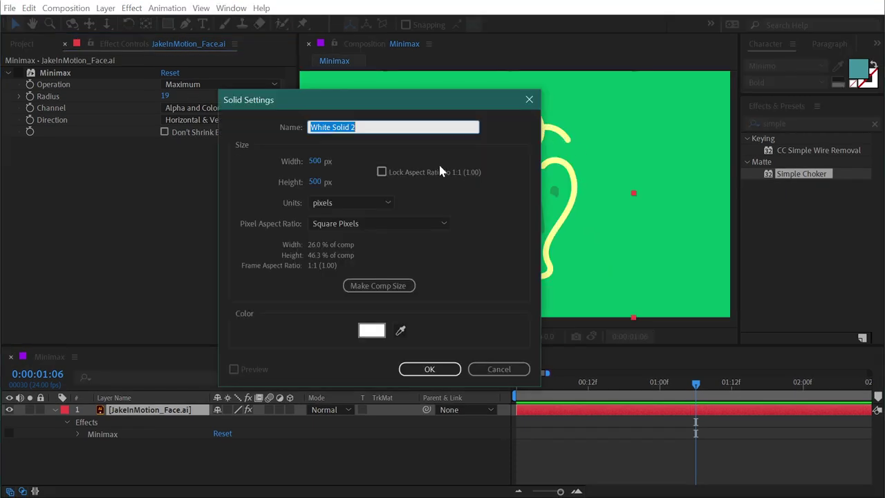
click(429, 369)
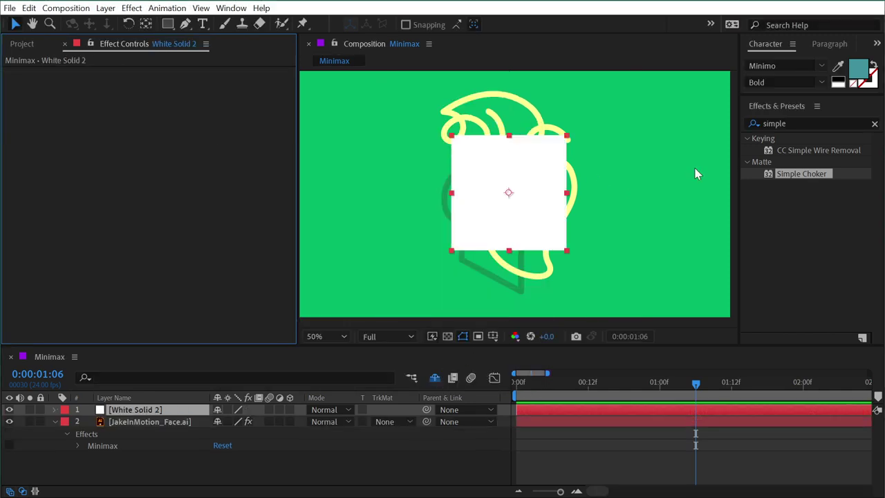
- Give the solid Minimax: Minimum, Alpha and Color, Radius 43, Don't Shrink Edges
key(ctrl+f)
text(mi)
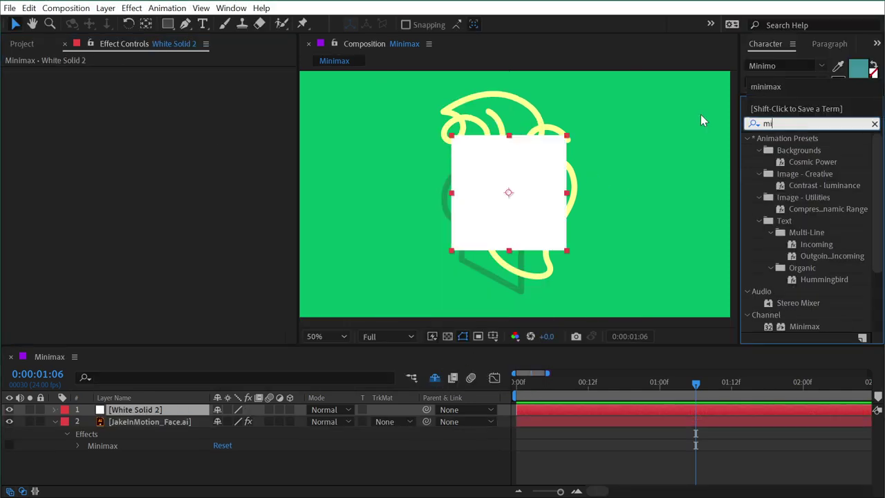
text(ni)
drag(791, 151, 563, 175)
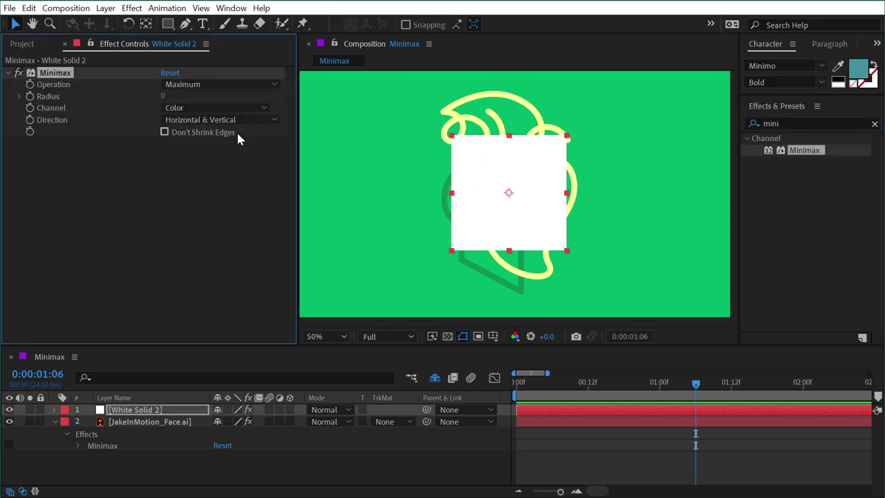
click(170, 108)
click(205, 136)
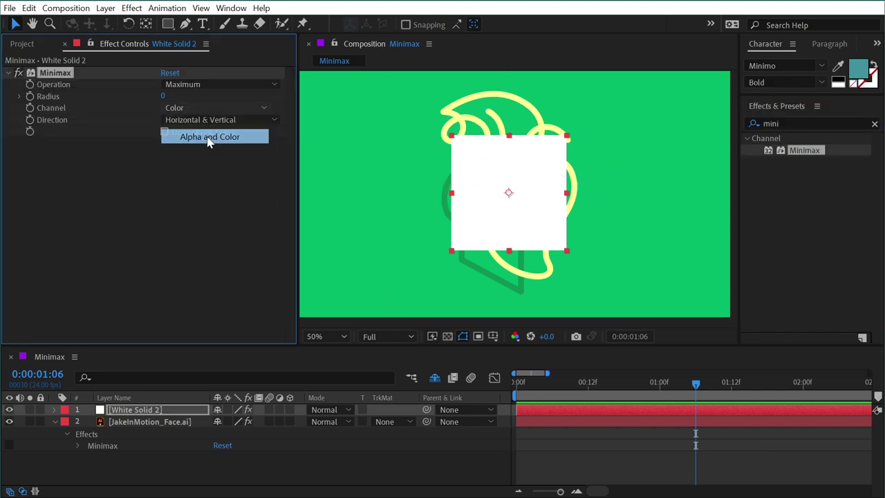
click(178, 91)
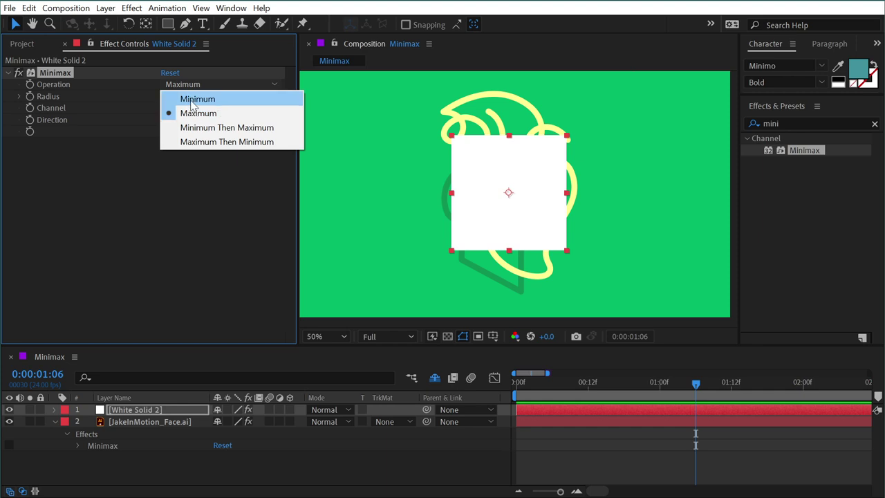
click(184, 97)
drag(164, 97, 200, 97)
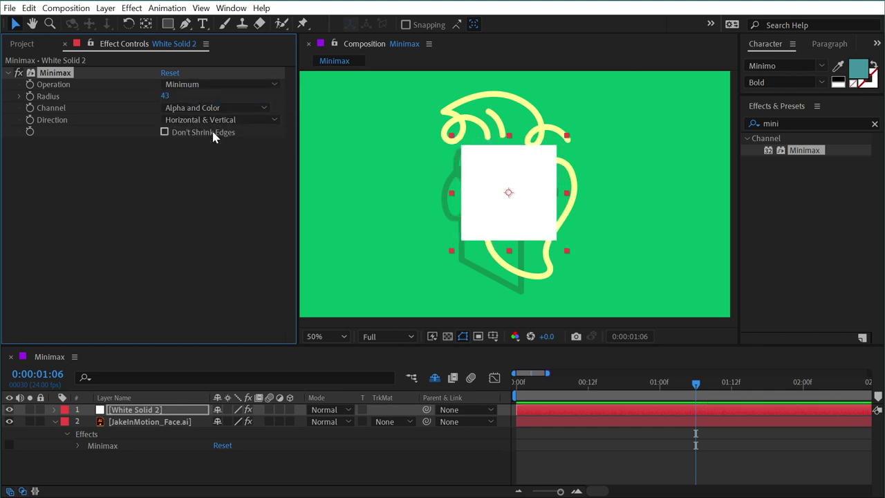
click(165, 132)
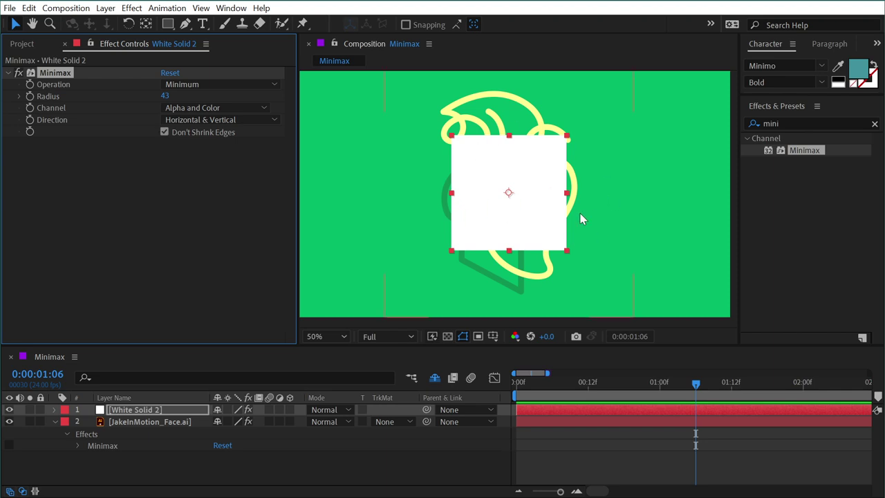
- Draw a star mask on the white solid with the Star Tool
click(167, 25)
drag(167, 25, 217, 85)
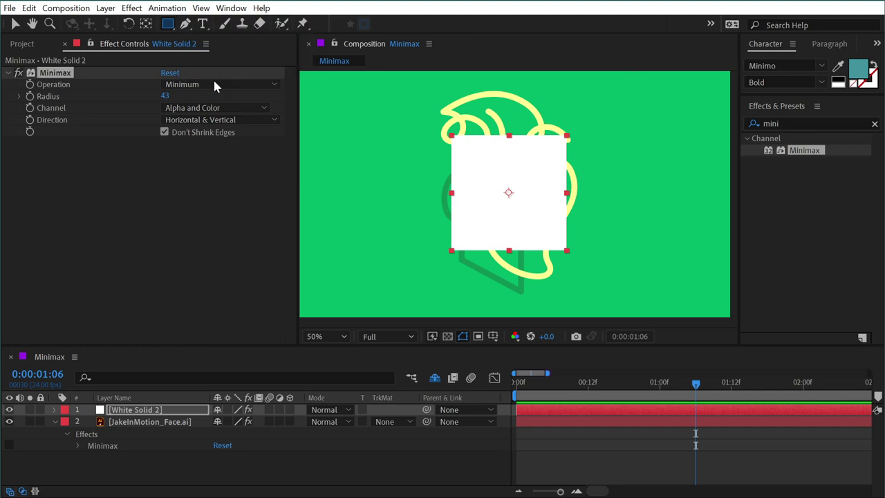
mouse_move(495, 178)
mouse_down()
mouse_move(544, 226)
mouse_move(527, 223)
mouse_up()
- Set the star mask's mode to Subtract to cut it out of the solid
key(v)
click(235, 433)
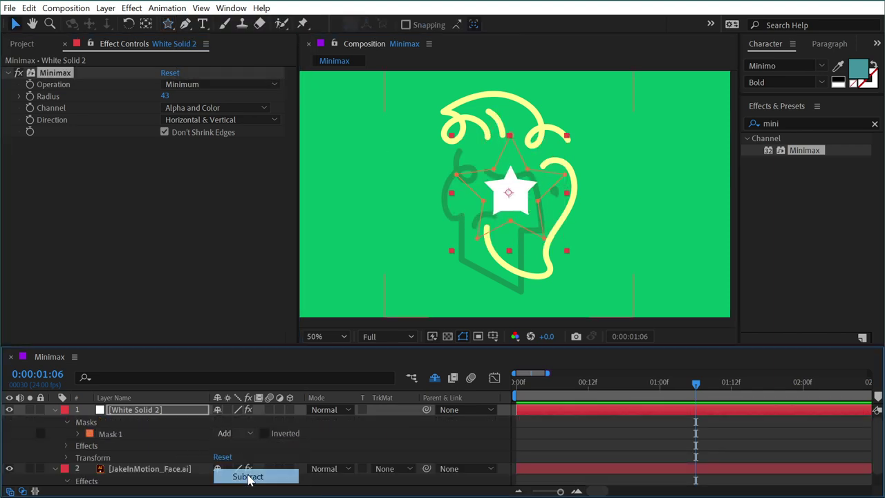
click(247, 475)
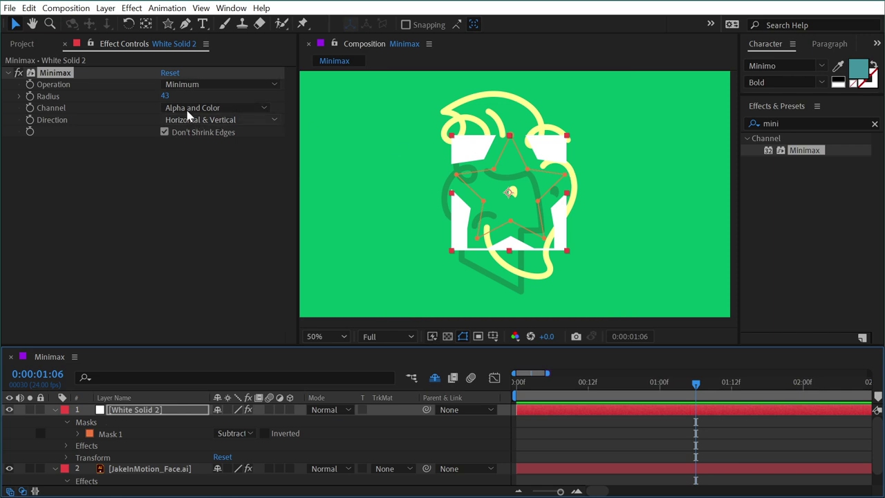
- Test Minimax Radius values 26, 37 and 19 while toggling Don't Shrink Edges
drag(164, 96, 150, 97)
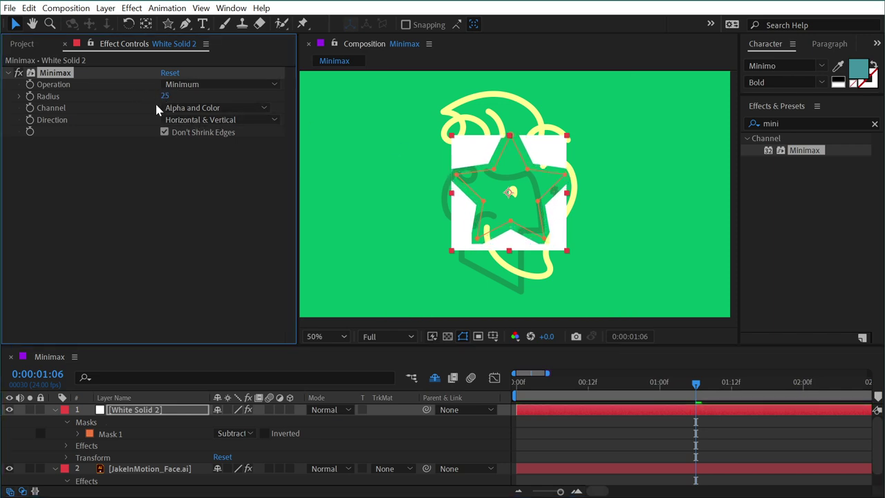
click(164, 132)
click(165, 132)
click(165, 132)
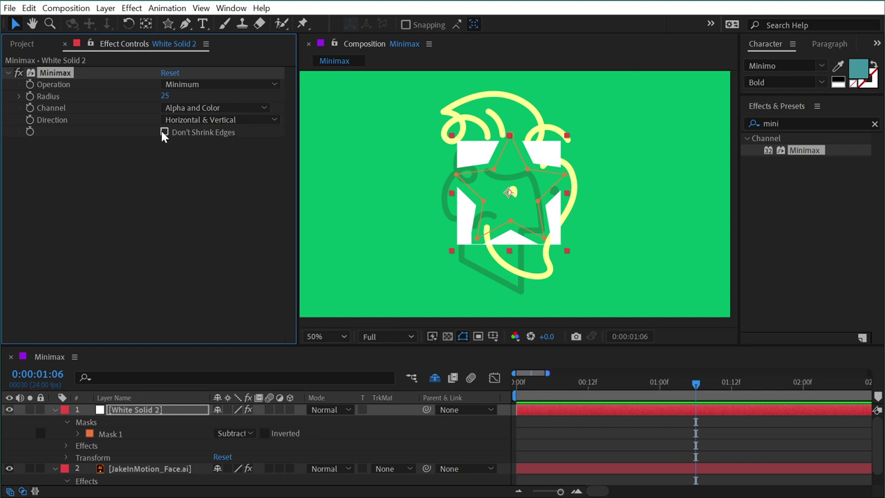
click(164, 132)
click(165, 132)
drag(163, 96, 159, 96)
click(164, 133)
click(165, 133)
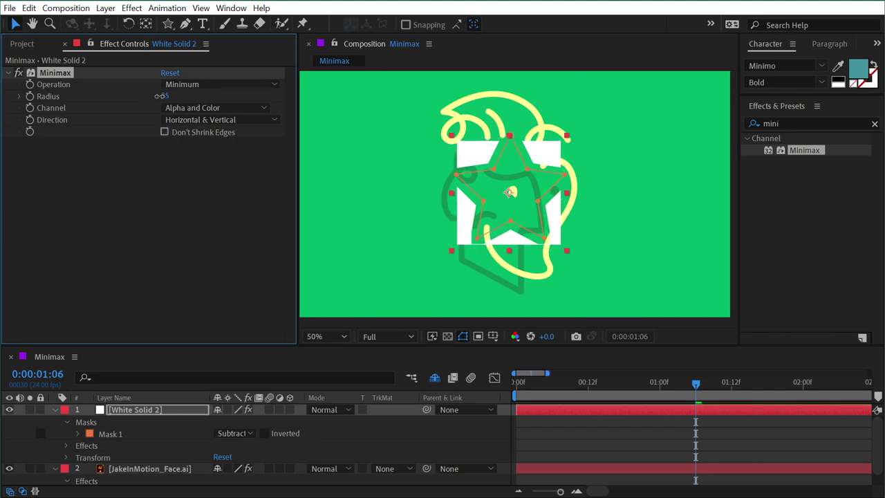
click(164, 132)
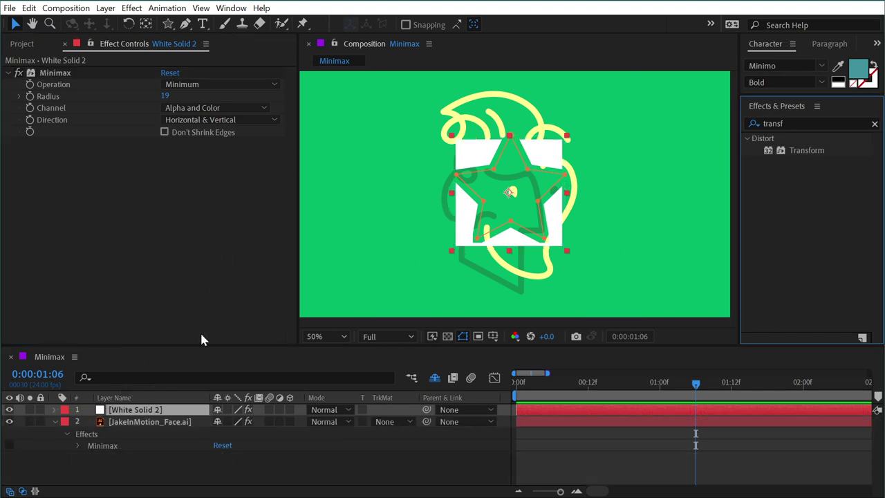
- Delete White Solid 2 and review the long shadow tutorial video
click(142, 420)
key(Delete)
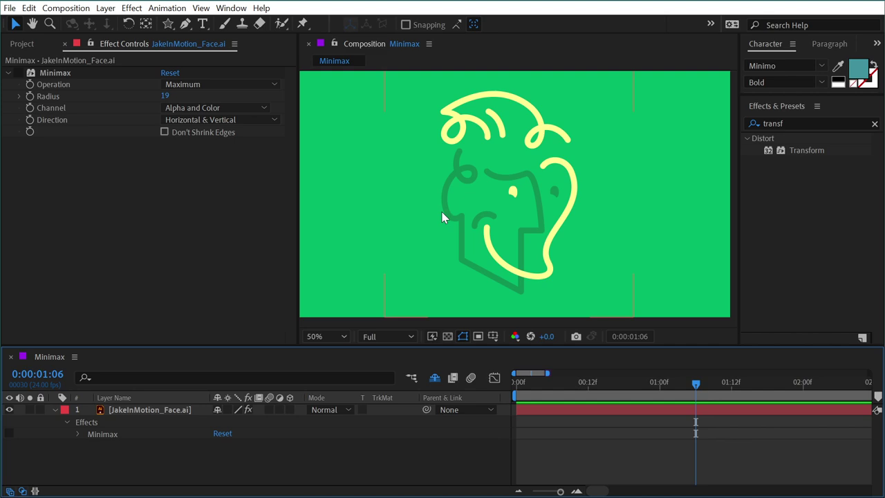
click(217, 322)
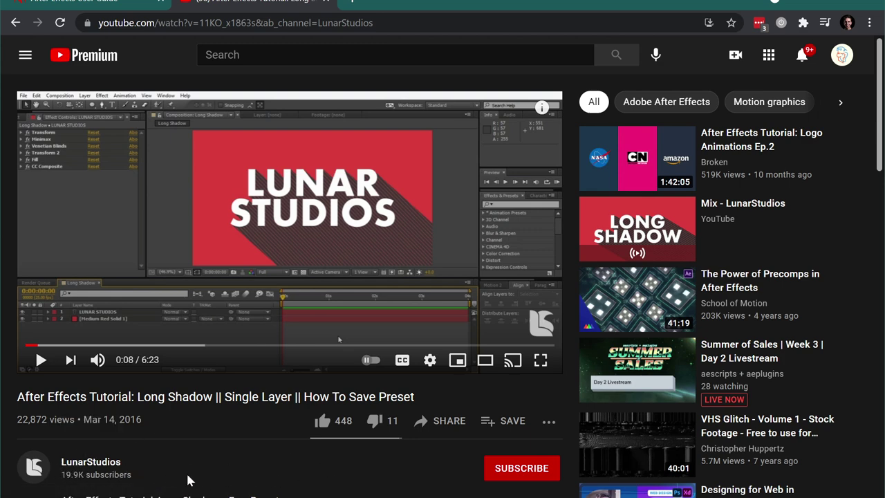
key(alt+Tab)
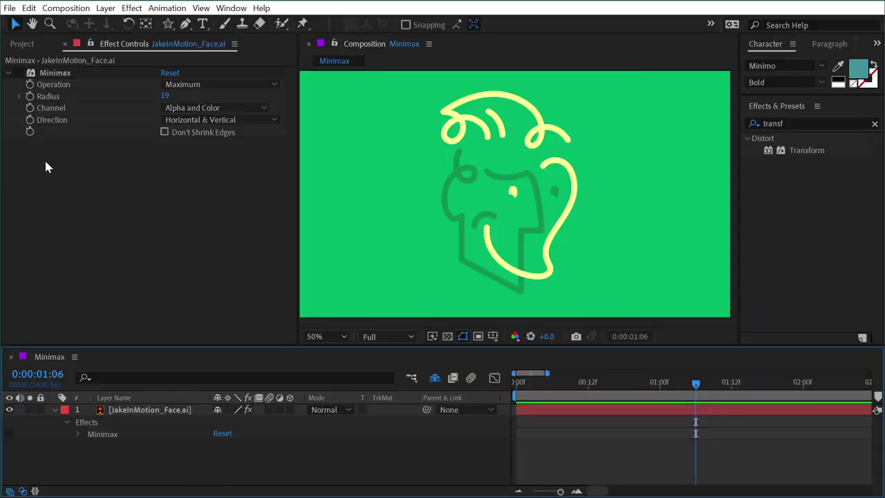
- Re-enable the face's Minimax with Direction Just Vertical and Radius 79
click(19, 72)
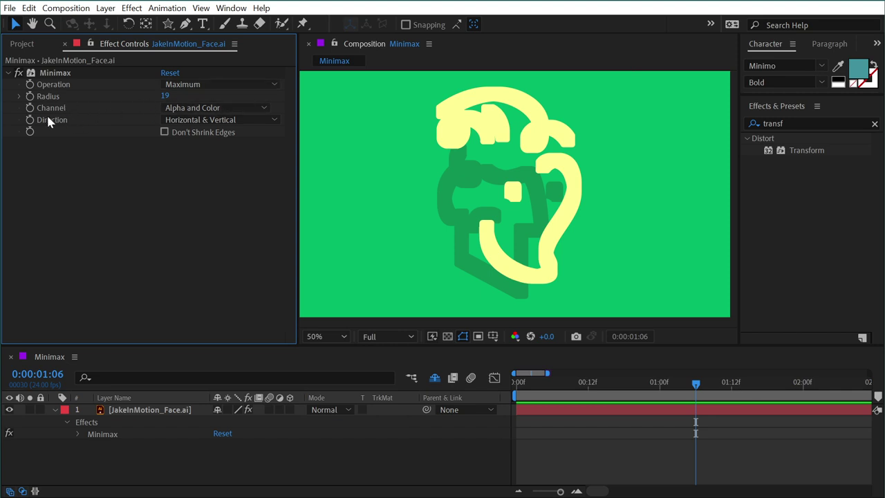
click(209, 123)
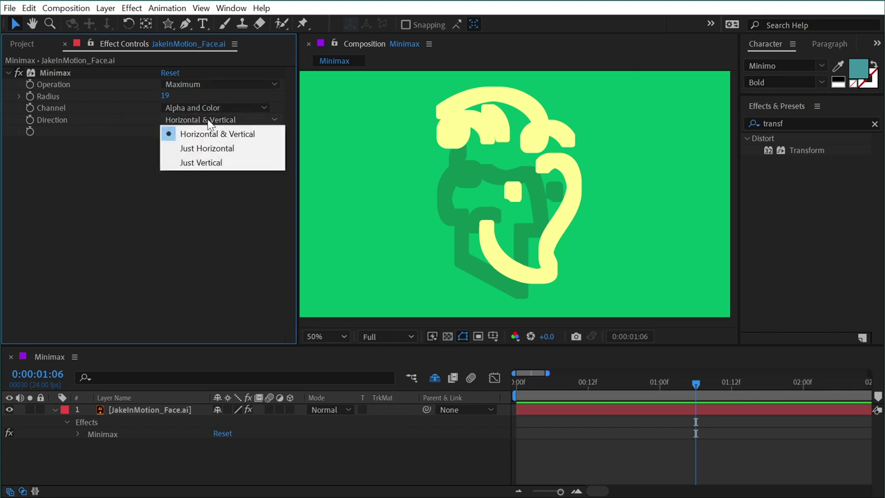
click(208, 162)
mouse_move(194, 84)
mouse_down()
mouse_move(186, 86)
mouse_move(195, 89)
mouse_up()
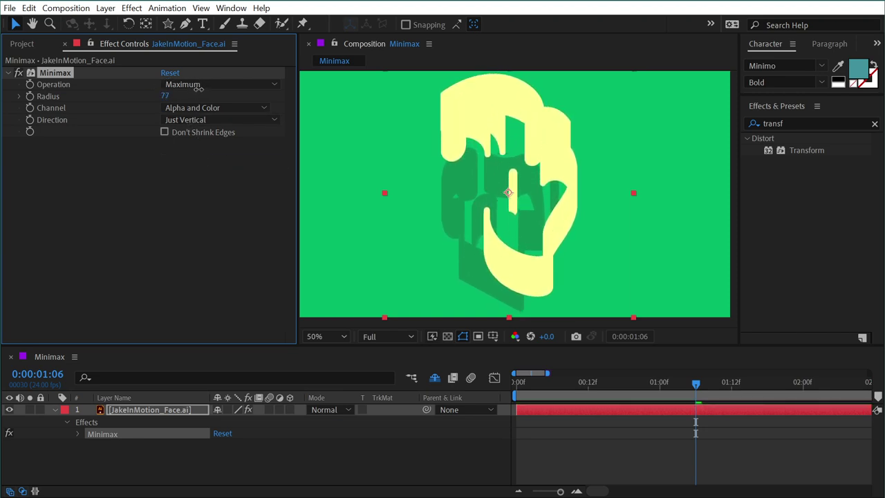
- Add a Fill effect to the face logo with colour 000000 (black)
click(811, 128)
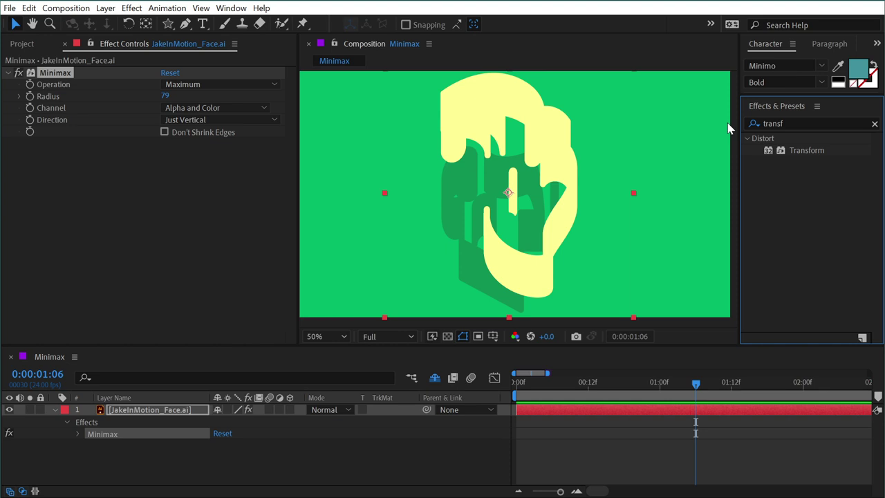
double_click(775, 123)
text(fill)
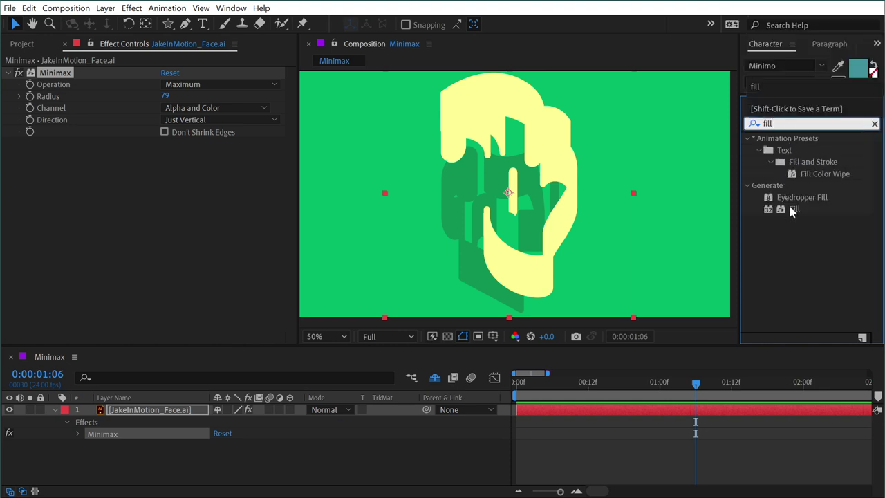
drag(794, 209, 169, 112)
click(168, 109)
text(000000)
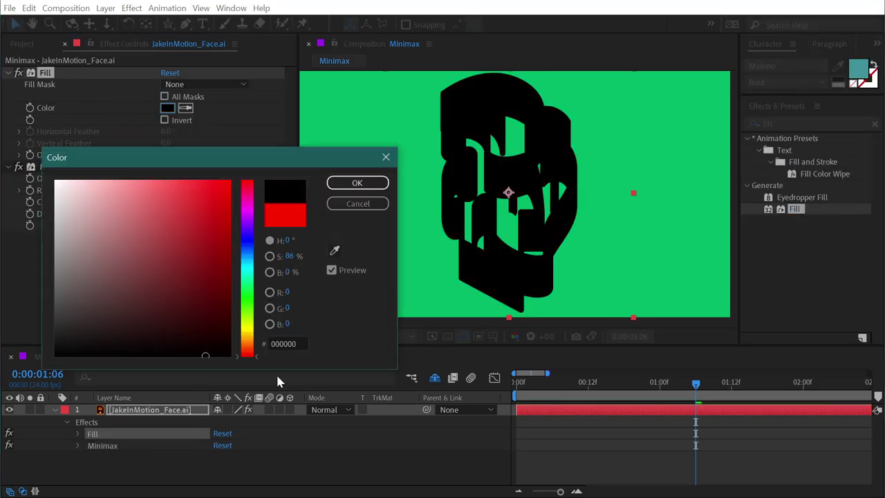
click(357, 183)
- Add a Transform effect to the face logo layer
double_click(771, 123)
text(transf)
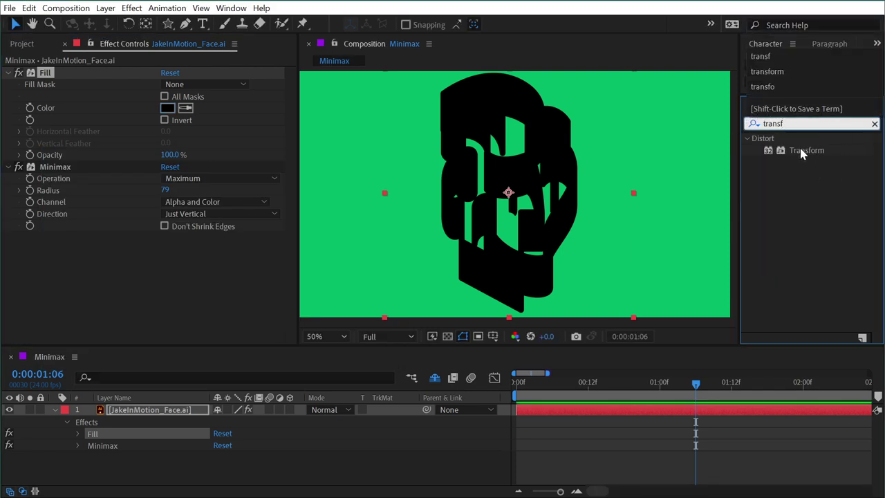
drag(802, 153, 121, 318)
- Rename the Transform effect 'Transform - Extrusion Shift' and undo a trial shift, keeping Position at 540,540
key(Return)
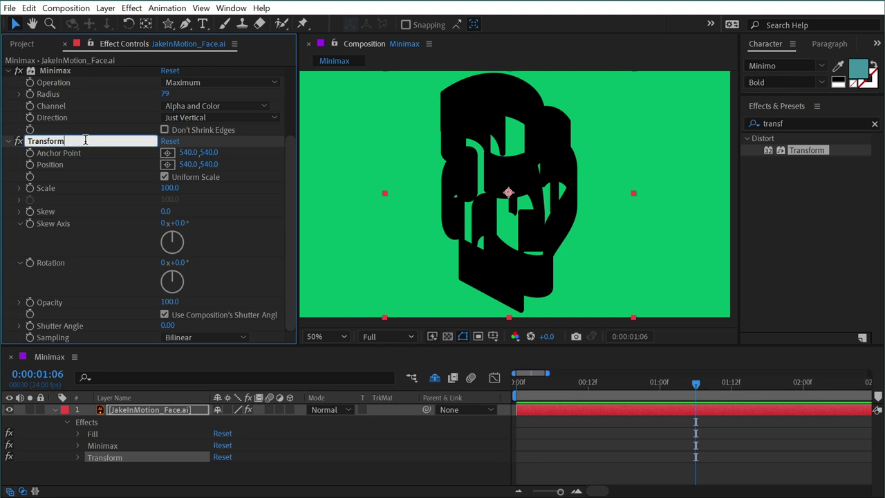
text(- Extru)
text(sion Shift)
key(Return)
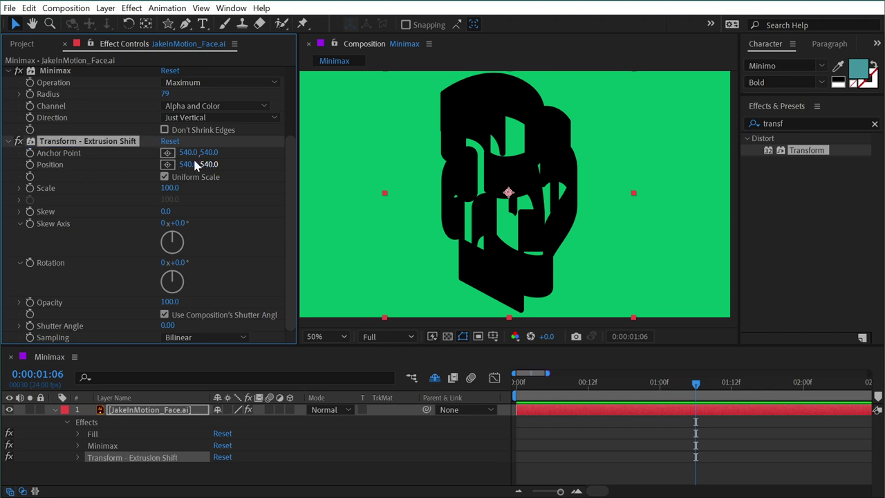
drag(195, 161, 286, 174)
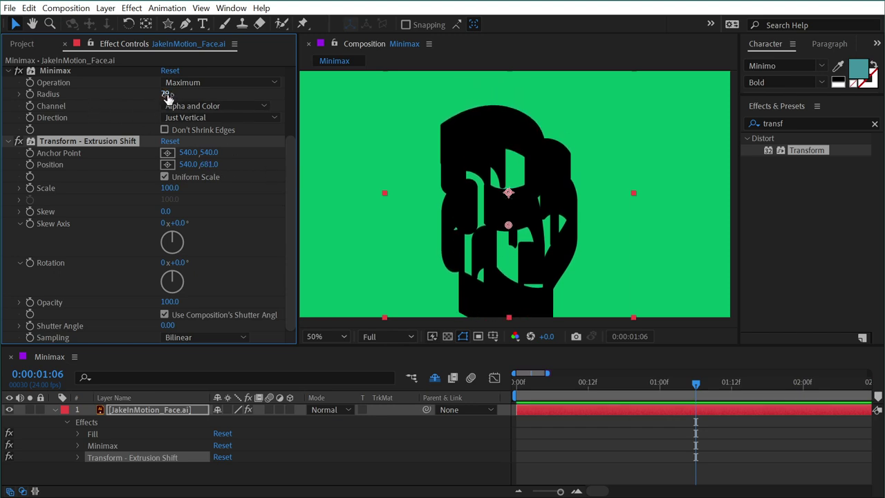
key(ctrl+z)
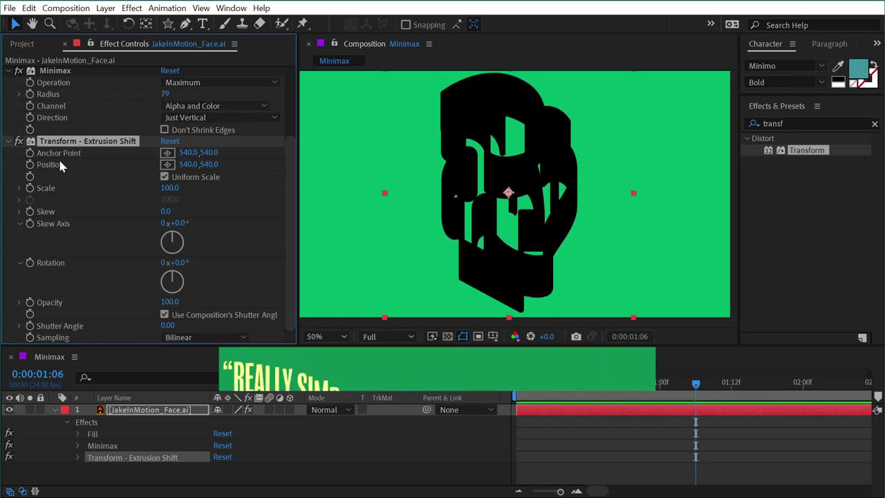
- Write an Extrusion Shift Position expression combining its own Position[0] with Minimax Radius as Y
click(52, 167)
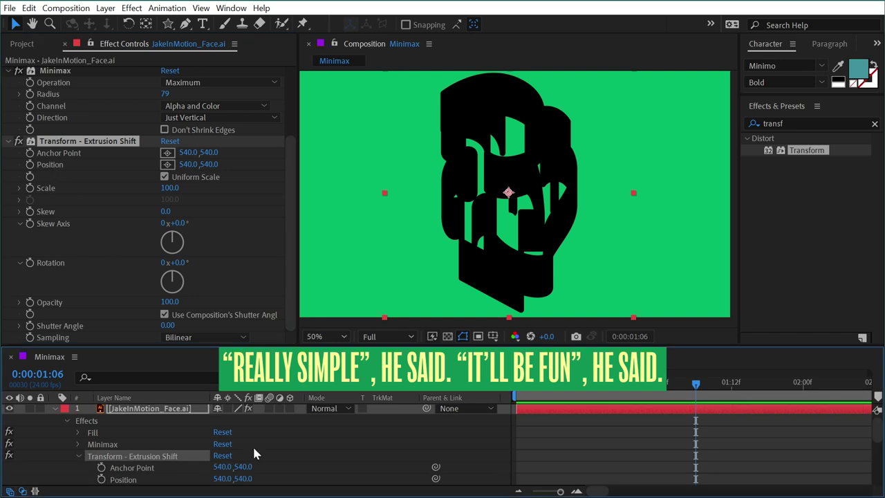
drag(310, 347, 311, 184)
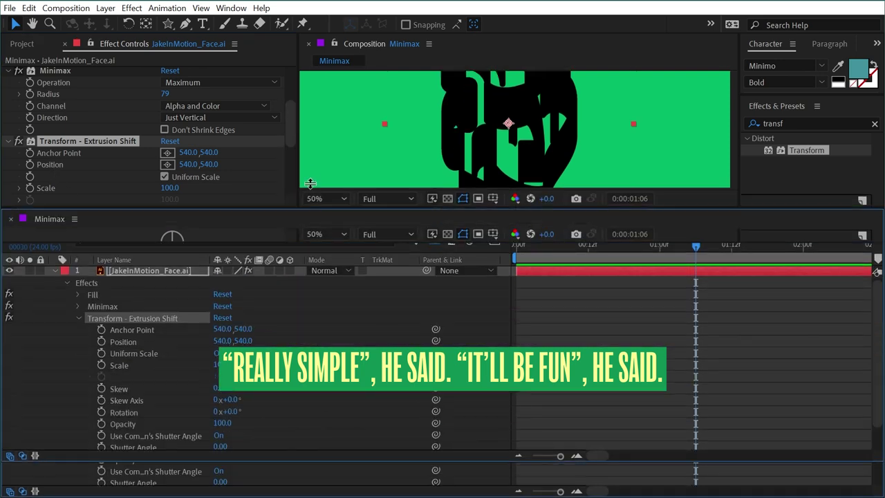
click(78, 266)
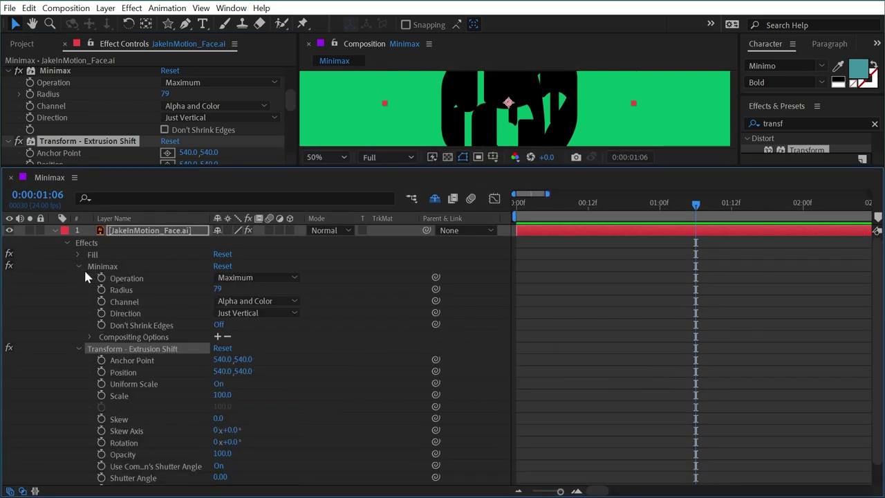
click(119, 292)
click(123, 372)
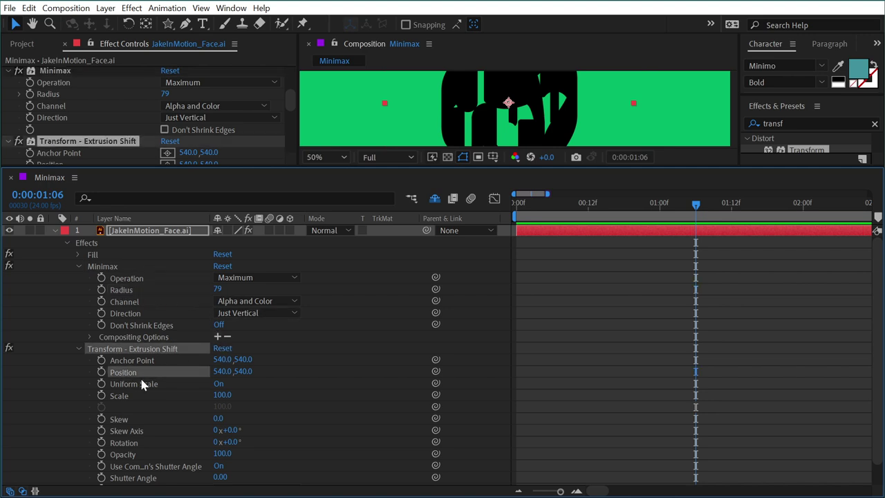
alt+click(101, 372)
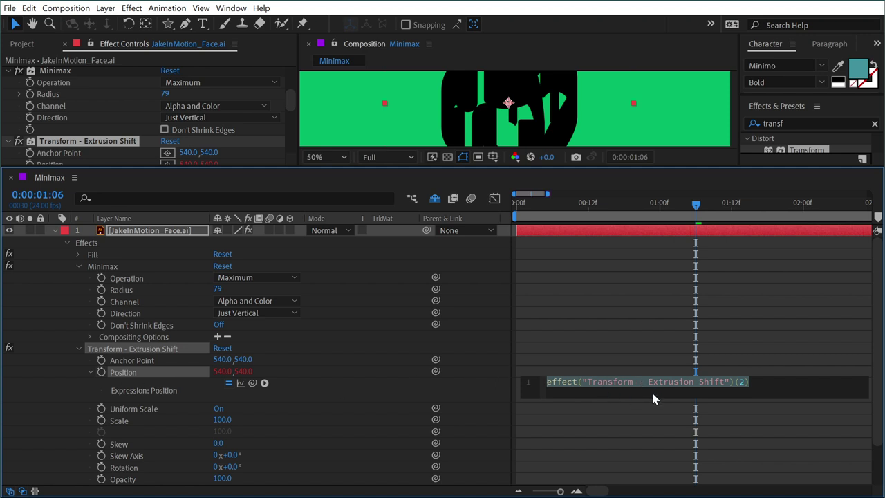
key(BackSpace)
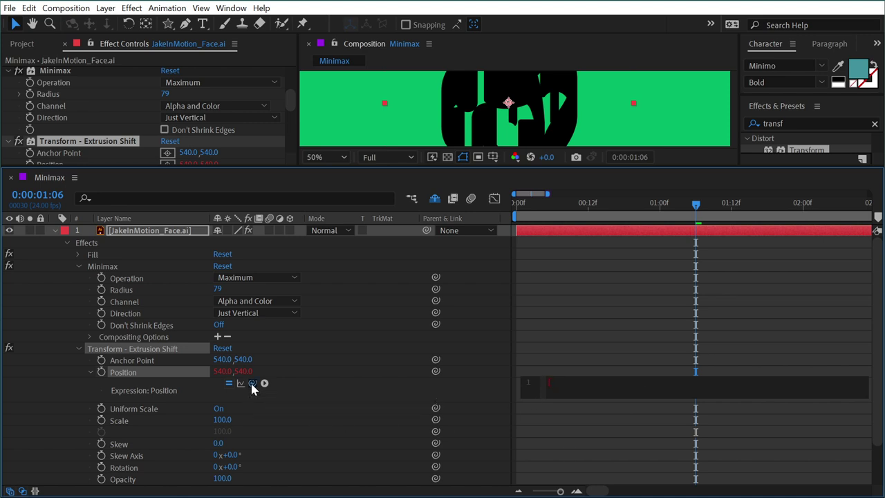
drag(253, 383, 223, 372)
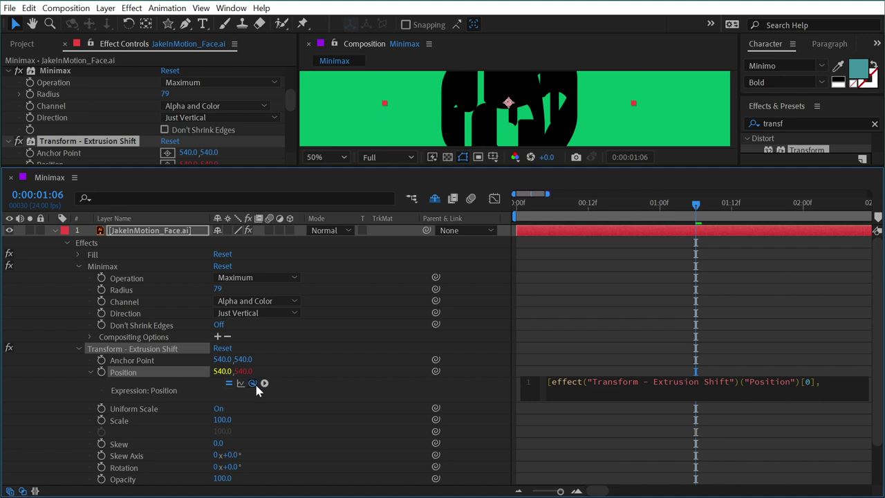
drag(253, 384, 141, 296)
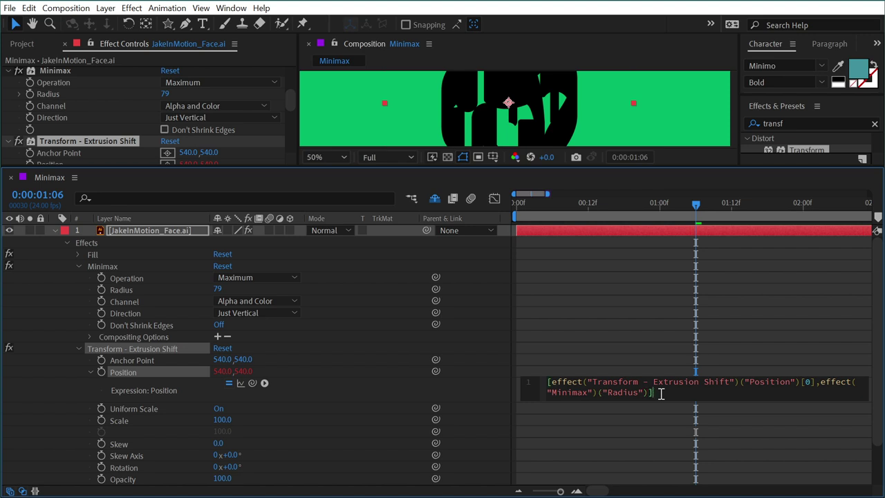
- Commit the Position expression so Extrusion Shift reads 540,79, and enlarge the composition view
click(600, 337)
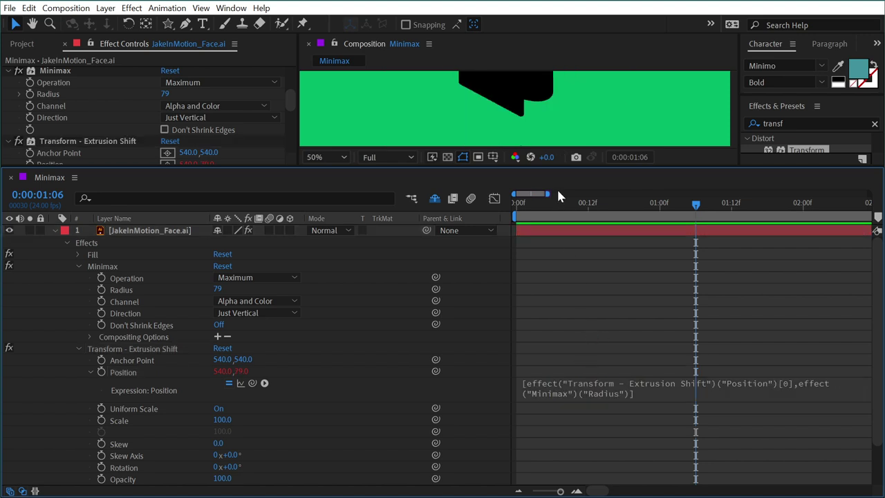
drag(532, 164, 552, 436)
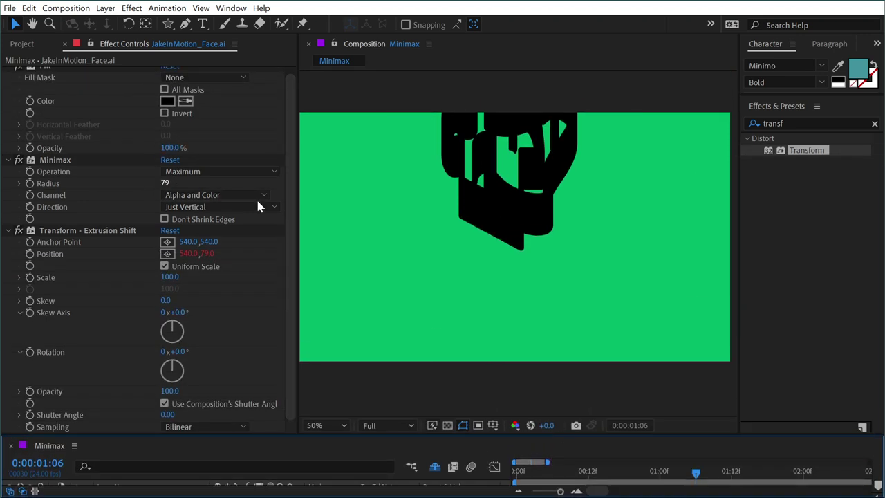
key(h)
drag(526, 183, 525, 213)
- Test the link by scrubbing Minimax Radius and toggling Extrusion Shift, settling Radius at 90
drag(165, 183, 227, 182)
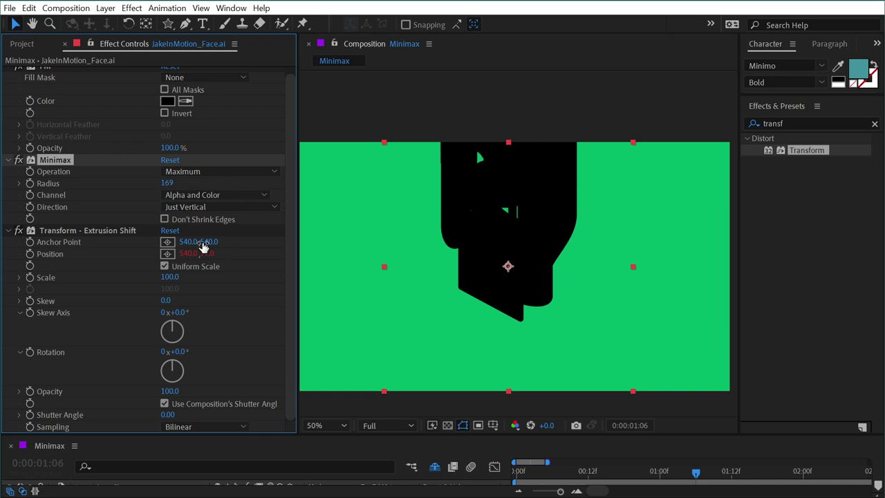
click(19, 231)
click(19, 231)
drag(170, 182, 132, 195)
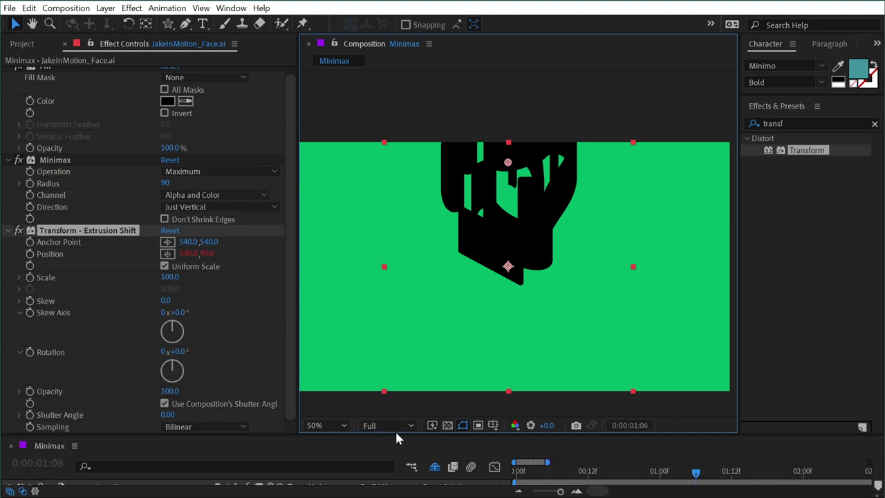
drag(291, 435, 283, 223)
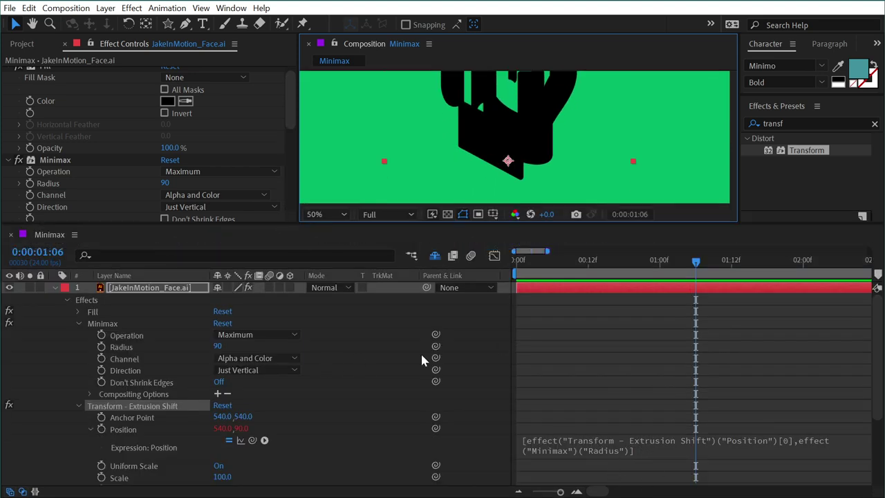
- Edit the Position expression to Position[1] + Minimax Radius, moving Extrusion Shift to 540,630
click(634, 449)
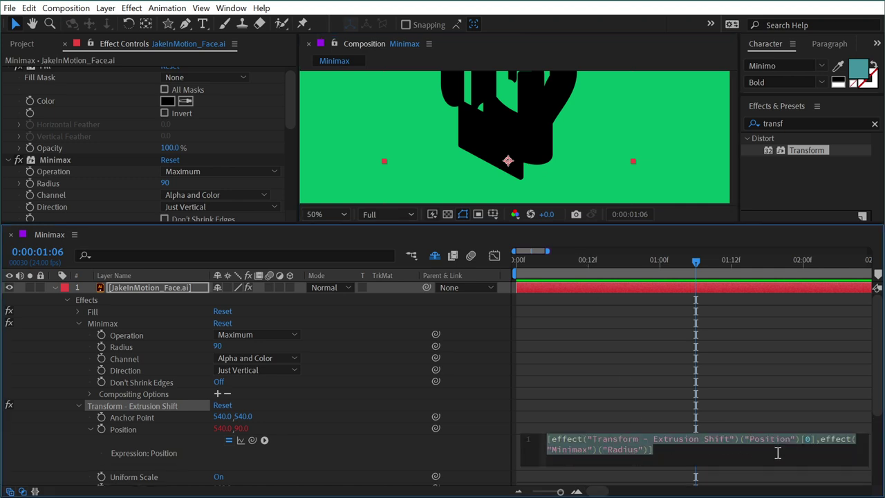
click(819, 442)
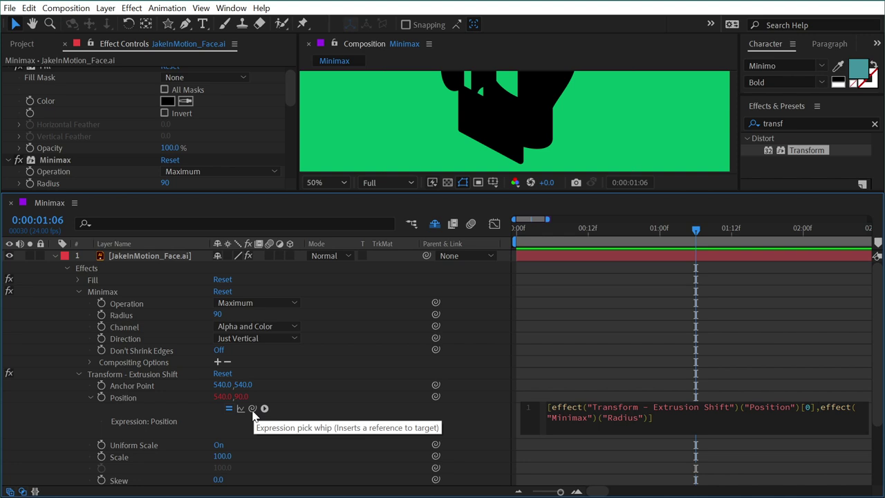
drag(253, 408, 241, 400)
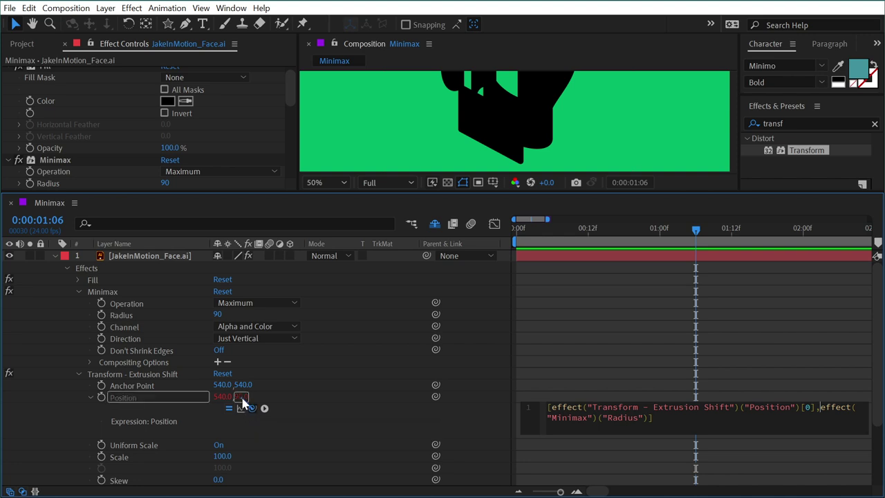
drag(241, 399, 239, 400)
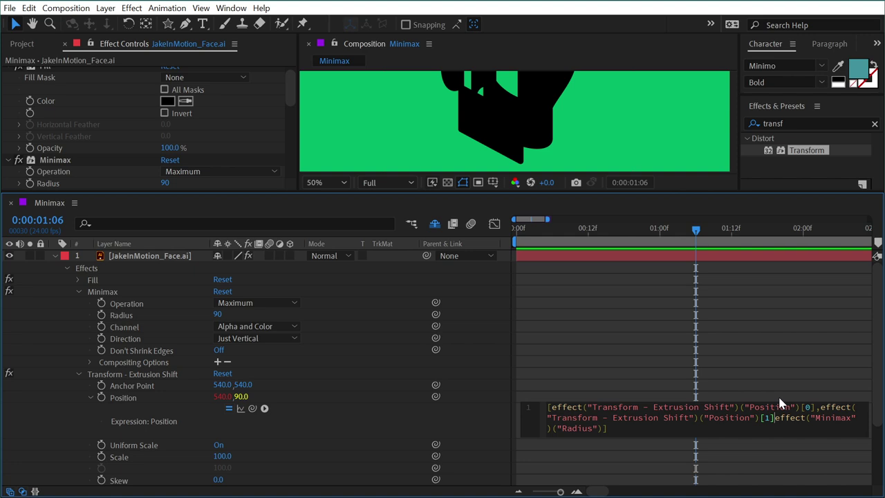
text(+)
click(585, 364)
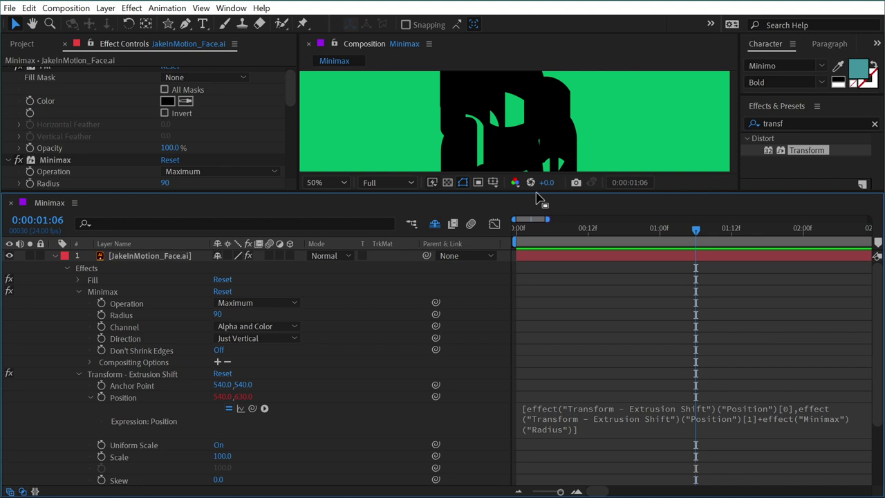
- Recentre the face in the viewer and reduce Minimax Radius to 41, giving 540,581
drag(539, 197, 541, 395)
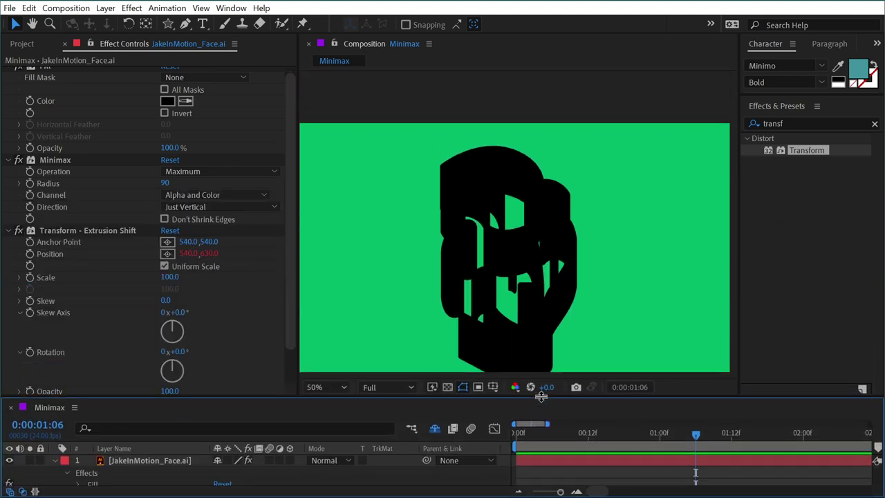
key(h)
drag(503, 282, 484, 235)
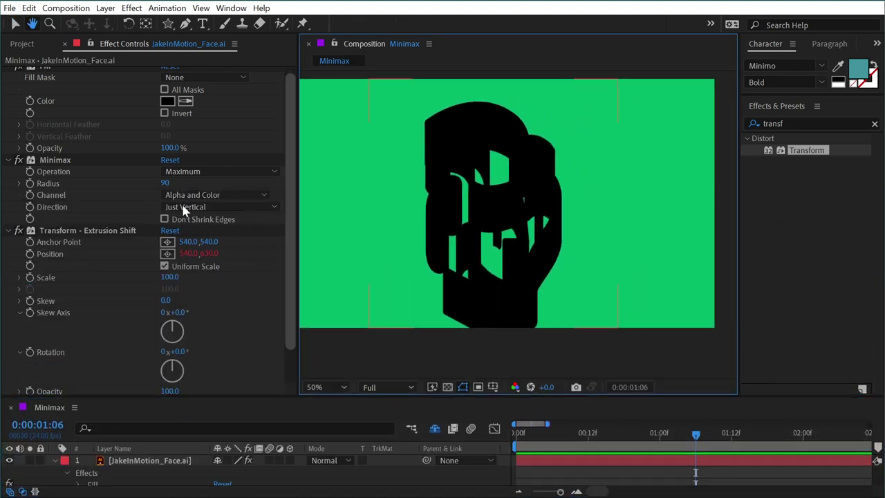
key(v)
mouse_move(166, 183)
mouse_down()
mouse_move(57, 176)
mouse_move(115, 174)
mouse_move(73, 172)
mouse_up()
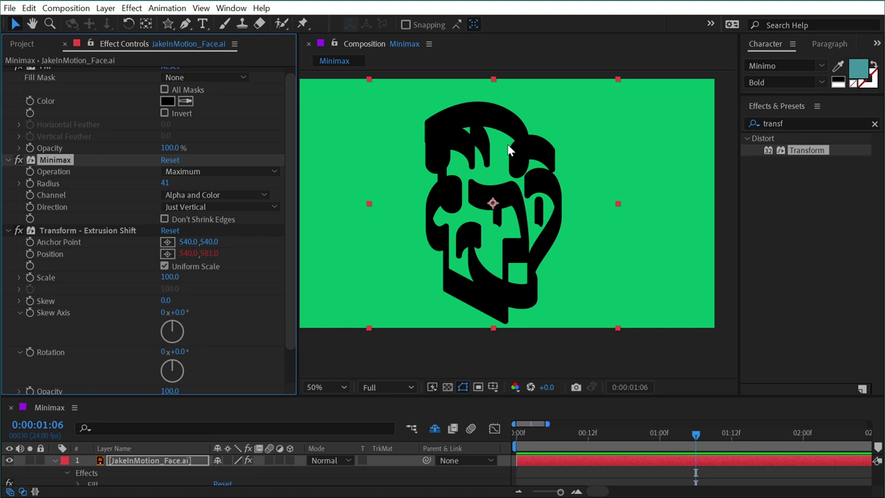
- Add a Transform effect above Minimax, rotated -35°, named 'Transform - Rotation 1'
drag(812, 151, 101, 147)
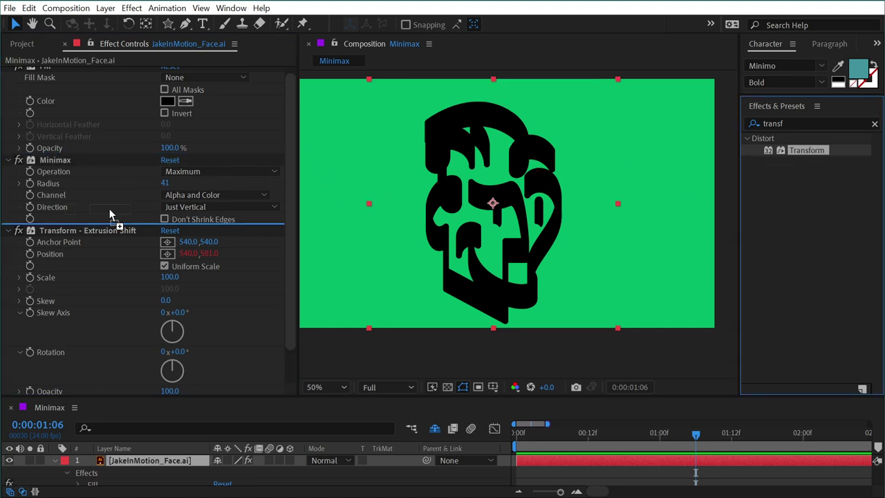
drag(110, 214, 60, 157)
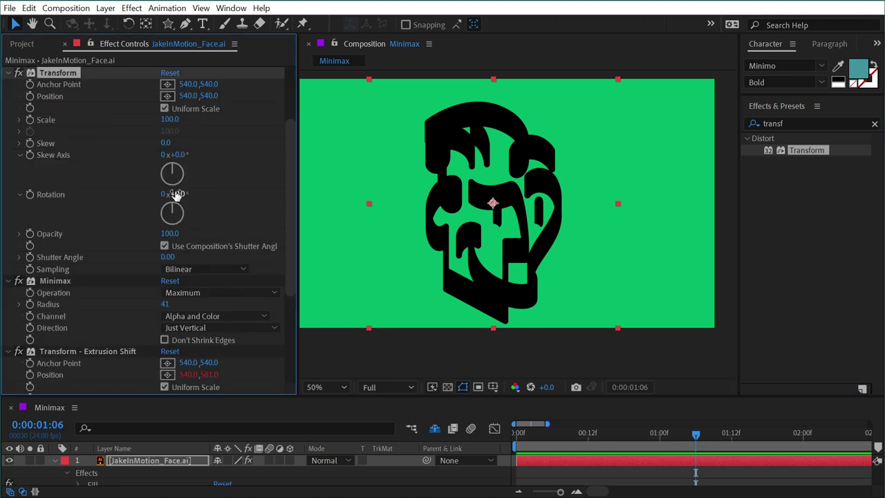
drag(176, 195, 133, 183)
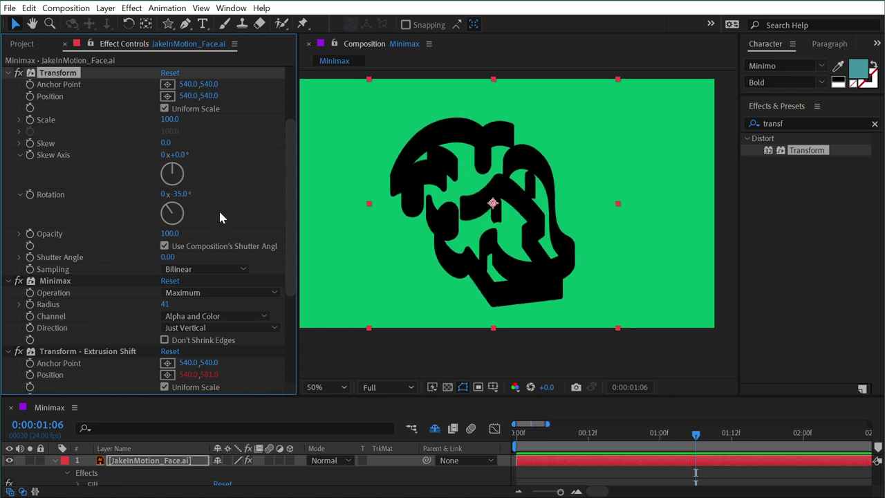
click(82, 72)
text(- Rotation 1)
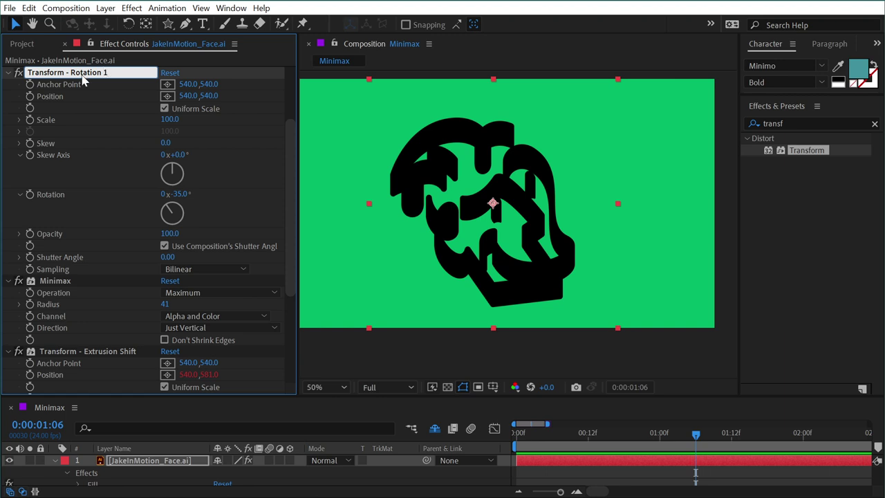
key(Return)
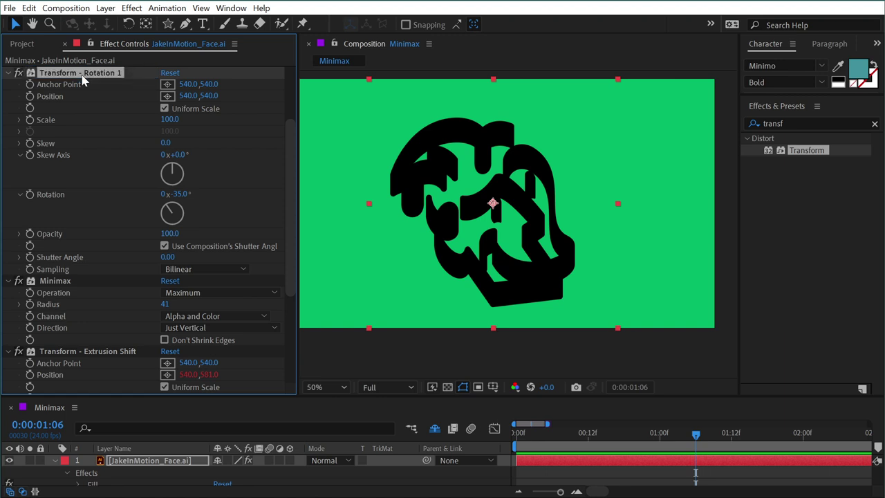
- Duplicate the rotation effect and place the copy, Transform - Rotation 2, below Minimax
key(ctrl+d)
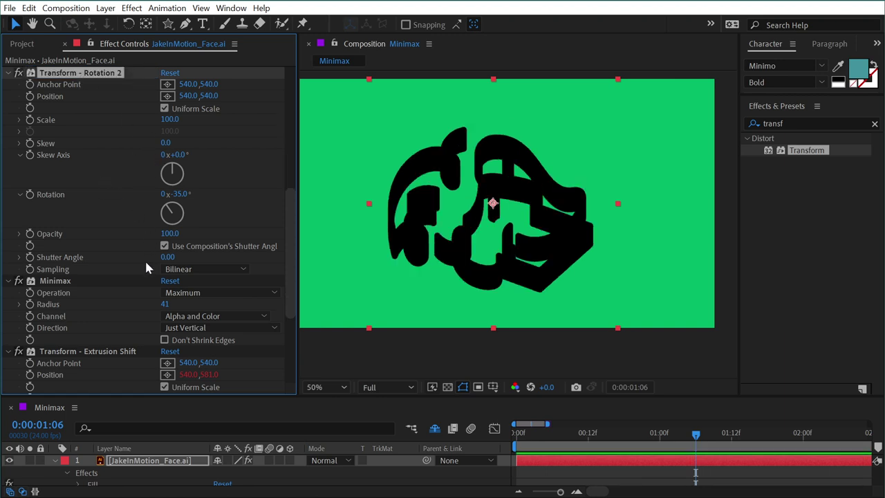
scroll(146, 268, down, 5)
scroll(146, 268, up, 2)
scroll(146, 269, down, 2)
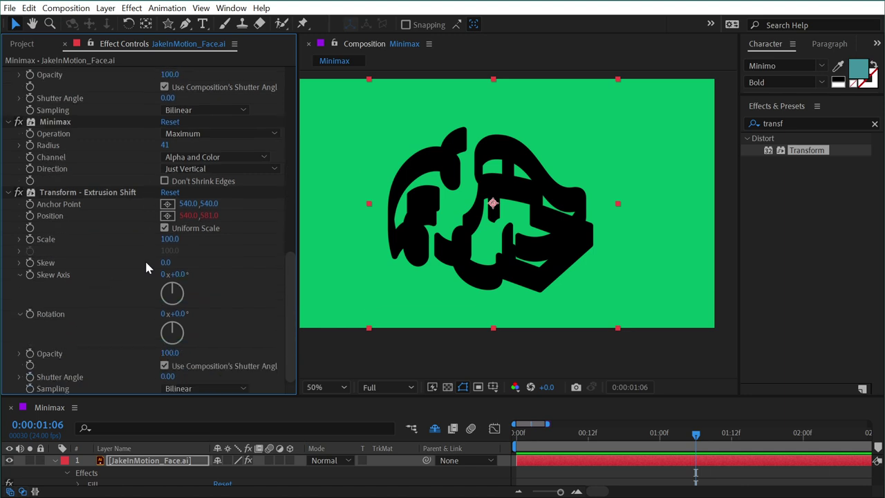
scroll(145, 267, up, 6)
drag(74, 336, 95, 361)
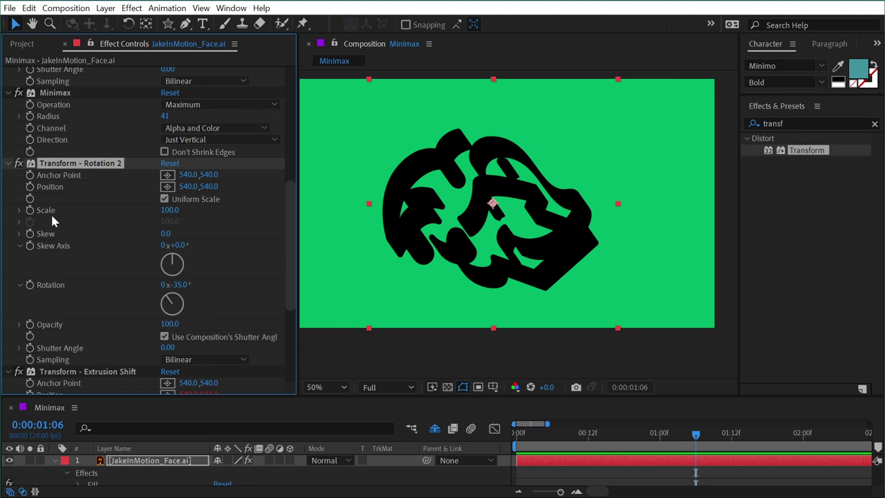
- Pick-whip Transform - Rotation 2's Rotation to Transform - Rotation 1's Rotation
click(52, 287)
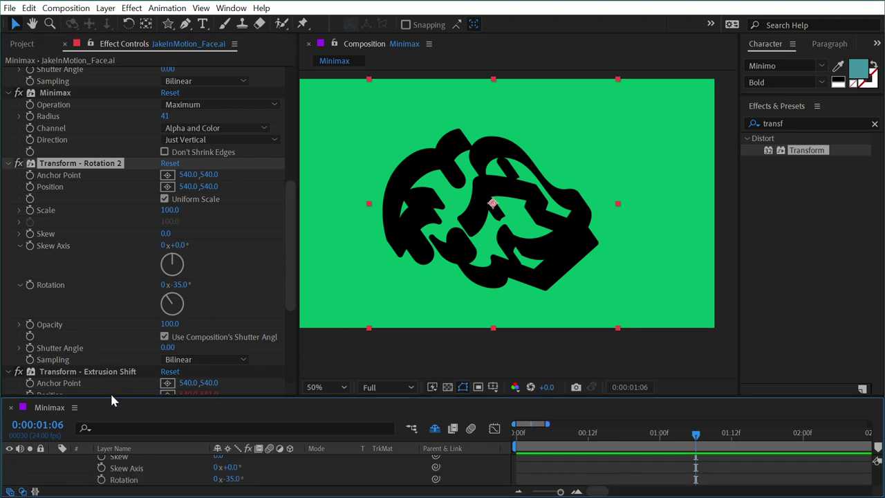
drag(111, 398, 113, 127)
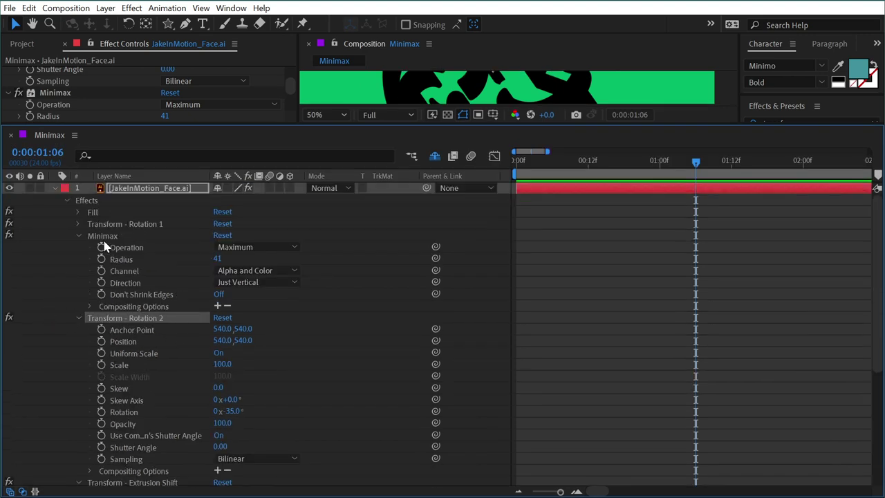
click(79, 237)
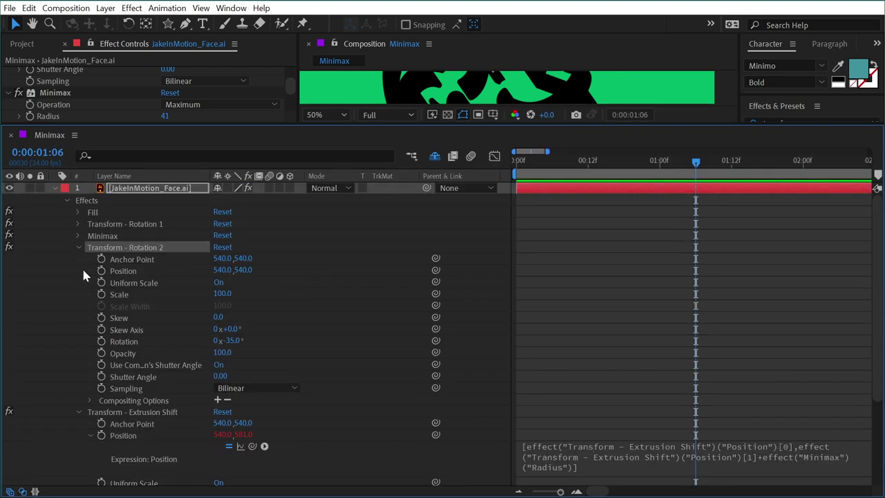
click(79, 413)
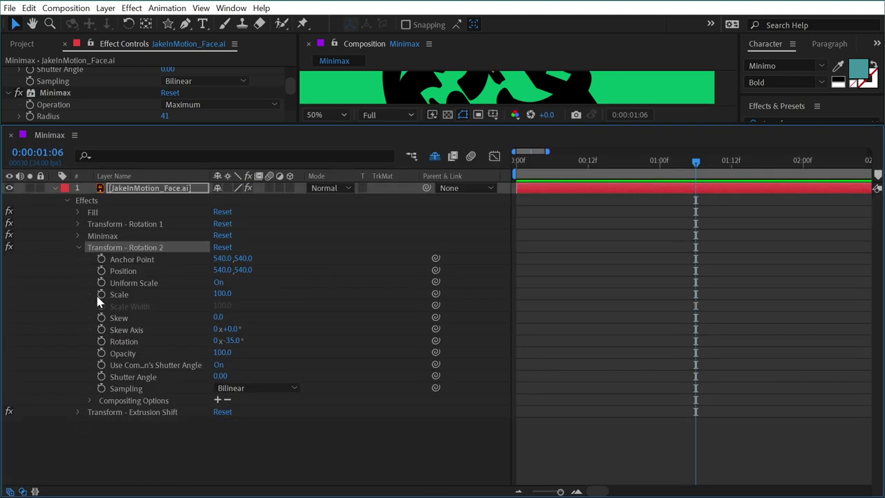
click(77, 223)
scroll(148, 221, down, 3)
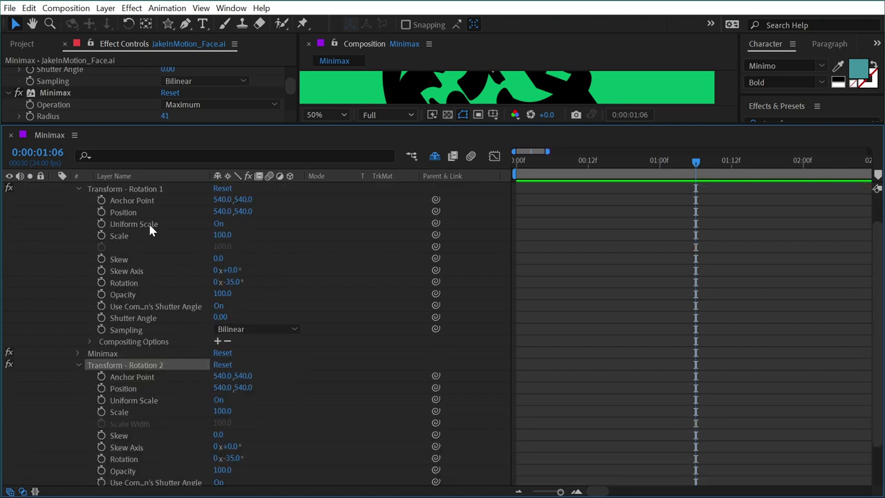
click(124, 460)
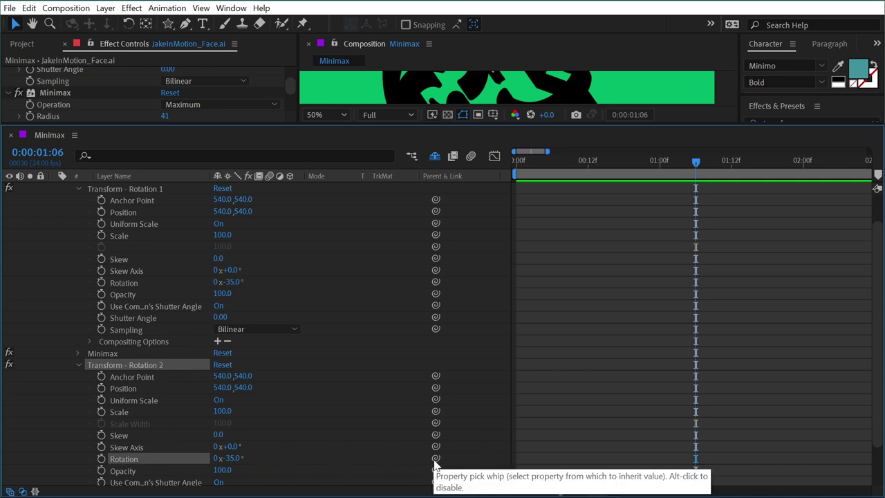
drag(436, 458, 130, 294)
- Add a minus sign before the Rotation 2 expression so it reads +35°
click(90, 466)
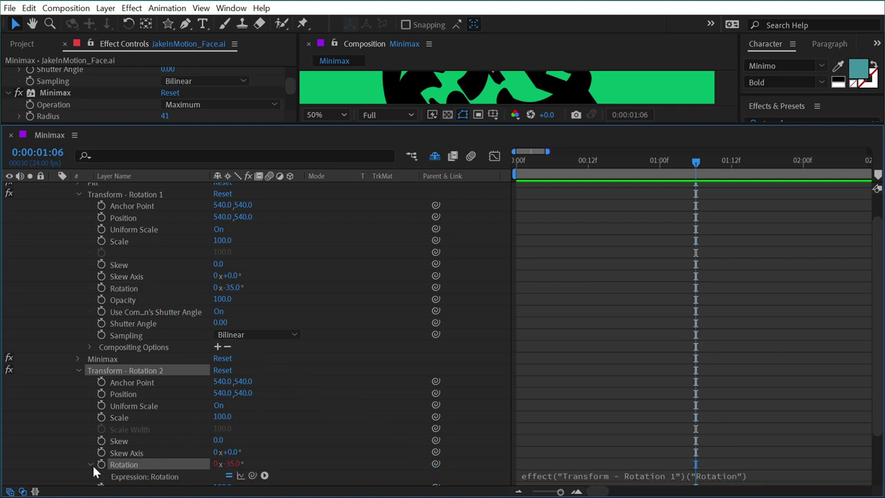
scroll(605, 373, down, 2)
click(591, 410)
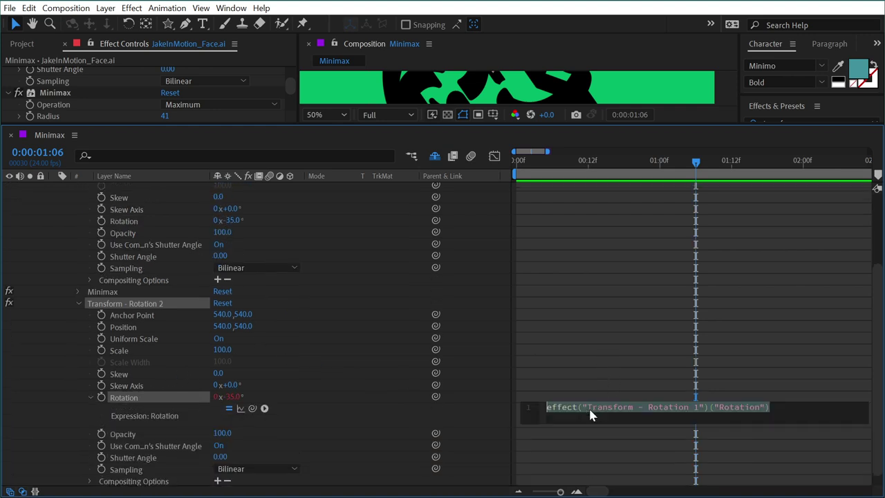
click(541, 408)
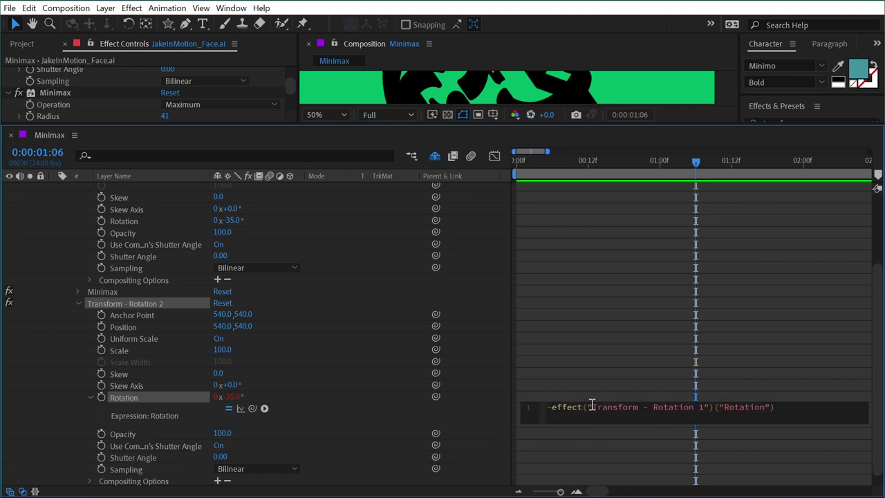
click(549, 282)
- Move Transform - Rotation 2 below Transform - Extrusion Shift in the face layer's effect stack
drag(468, 281, 470, 361)
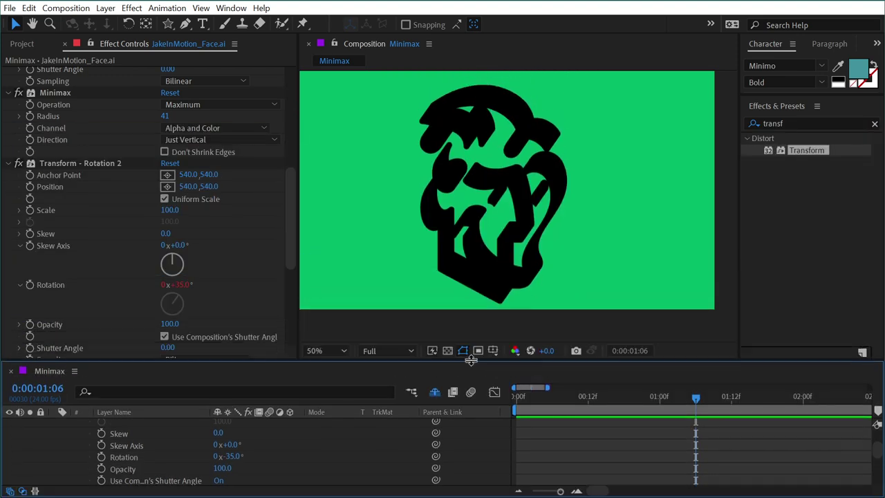
click(474, 255)
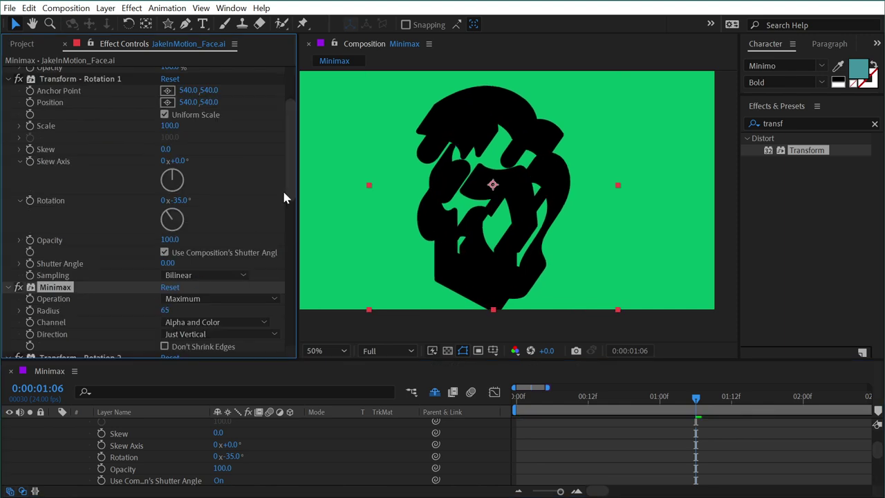
scroll(138, 436, up, 5)
click(148, 424)
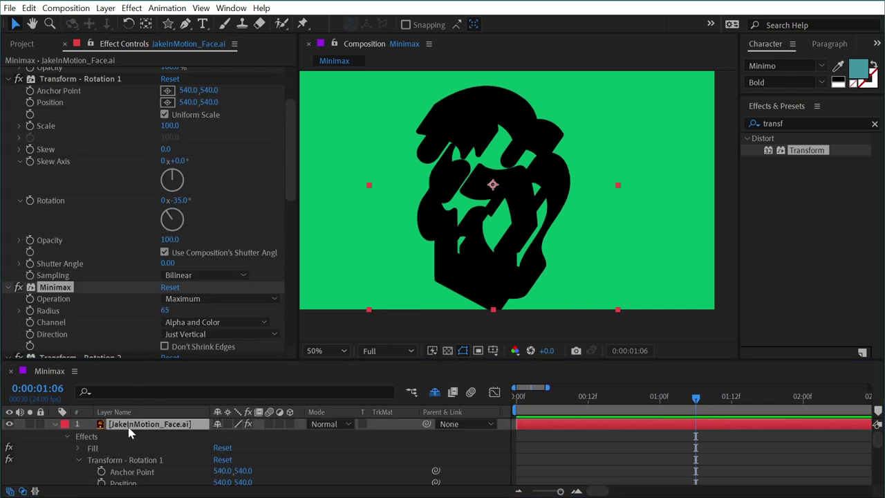
key(e)
drag(148, 363, 146, 313)
drag(151, 421, 153, 434)
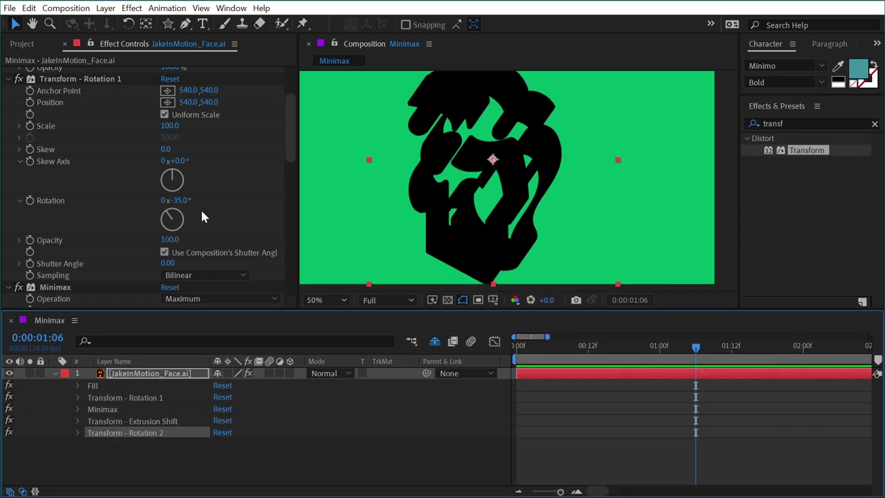
- Set Minimax Radius to 54 and Transform - Rotation 1's Rotation to -17°
scroll(228, 209, down, 3)
drag(166, 248, 144, 241)
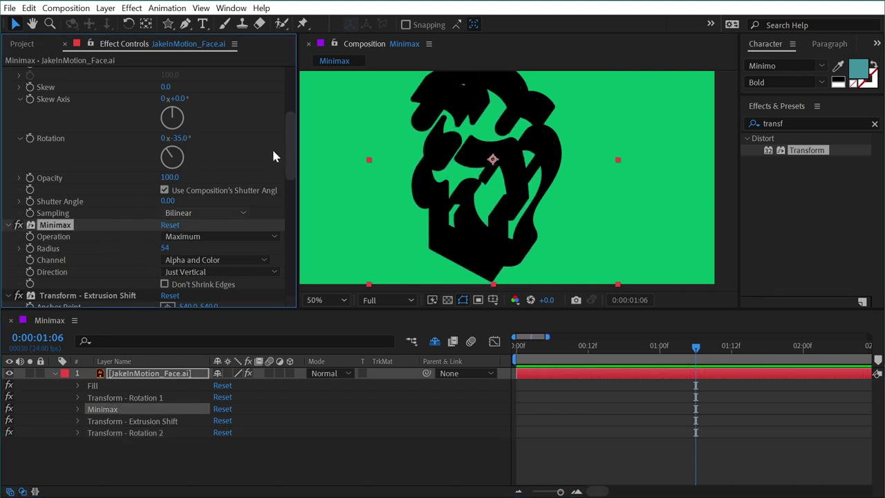
scroll(294, 153, down, 1)
scroll(294, 166, down, 5)
scroll(290, 208, down, 7)
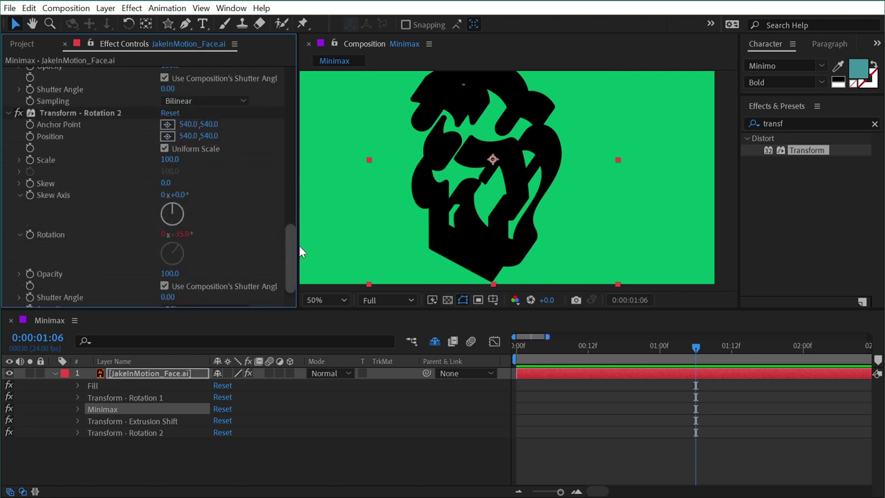
scroll(290, 208, up, 10)
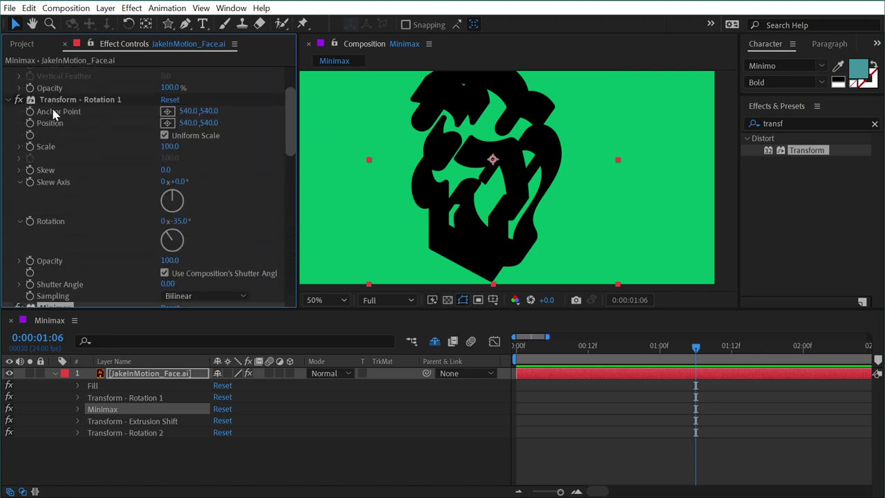
click(78, 100)
drag(181, 221, 222, 206)
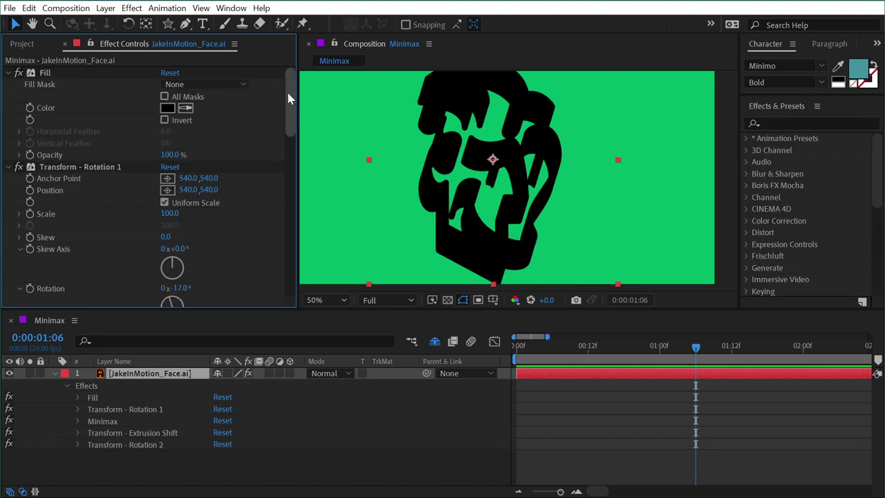
- Search 'cc comp' and apply CC Composite as the last effect on the face layer
drag(288, 95, 280, 61)
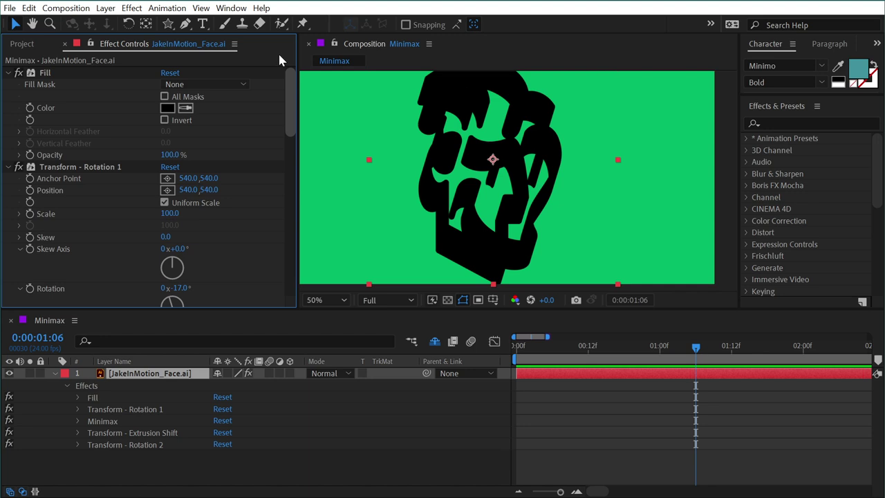
click(818, 122)
text(cc comp)
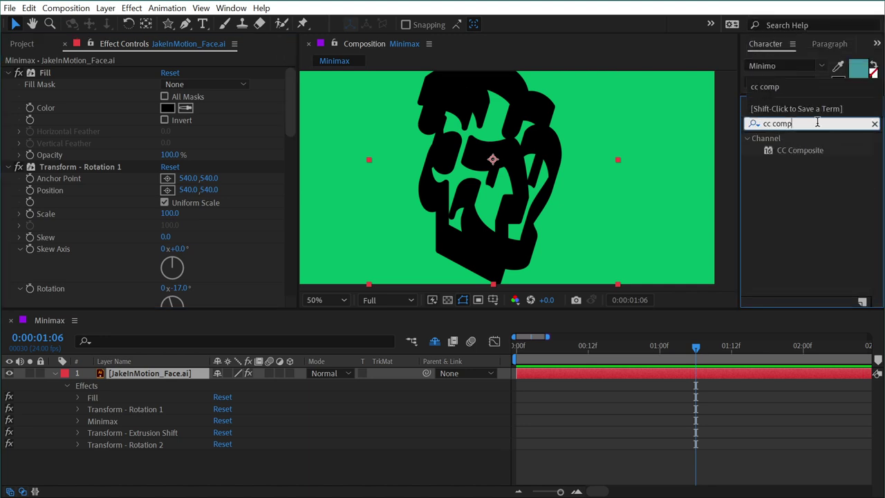
double_click(802, 150)
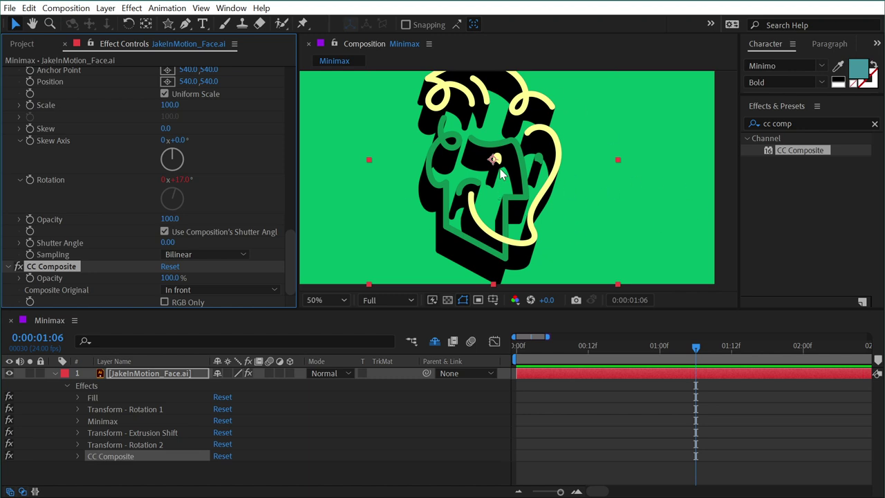
drag(510, 313, 510, 377)
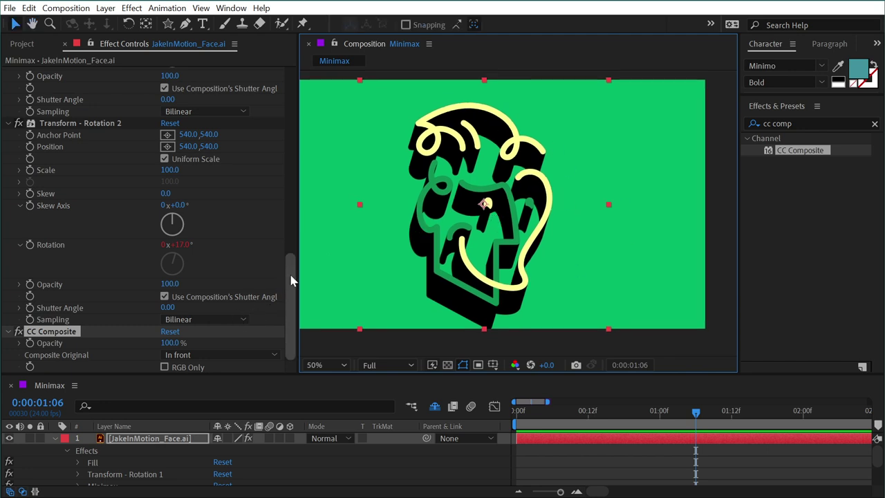
drag(291, 280, 291, 92)
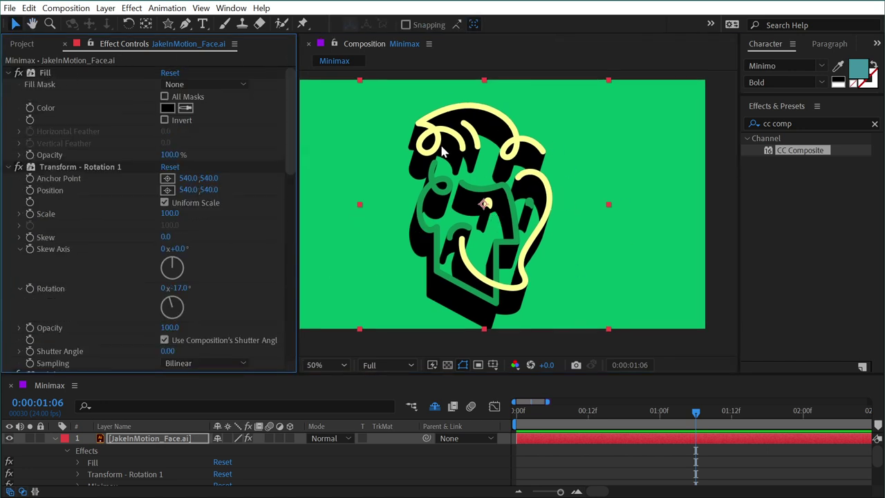
- Delete the Fill effect and add a Curves effect at the top, lowering its top point to darken
click(53, 74)
key(Delete)
key(ctrl+f)
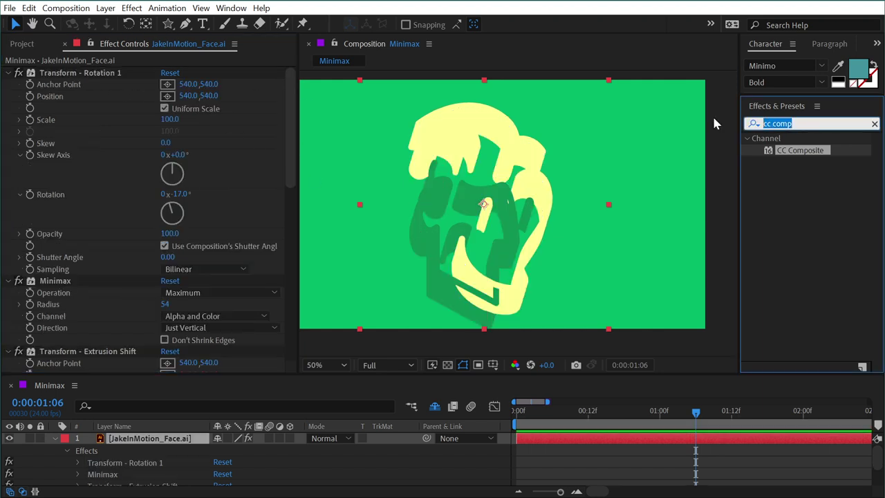
text(curve)
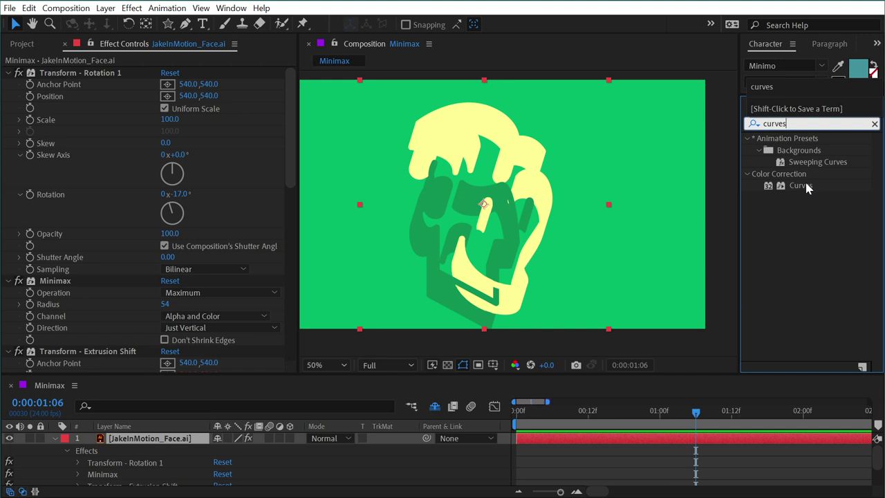
text(s)
drag(802, 186, 173, 70)
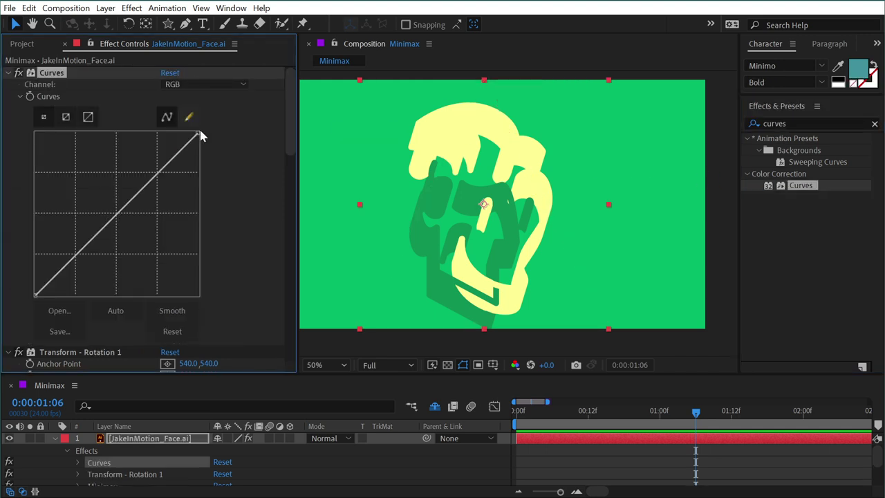
drag(198, 131, 235, 181)
- Inspect the green-shaded extrusion up close and reduce Minimax Radius to 18, shifting to 540,558
scroll(454, 157, up, 4)
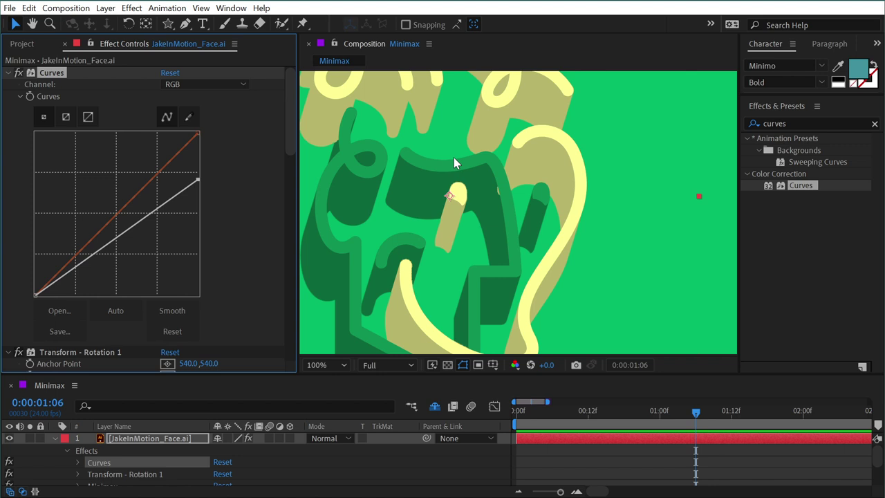
drag(475, 172, 687, 263)
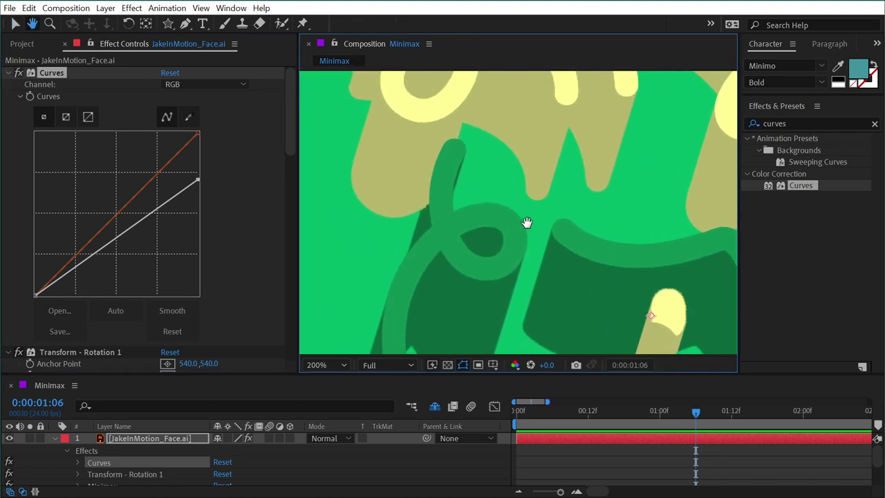
drag(526, 223, 503, 126)
scroll(293, 152, down, 12)
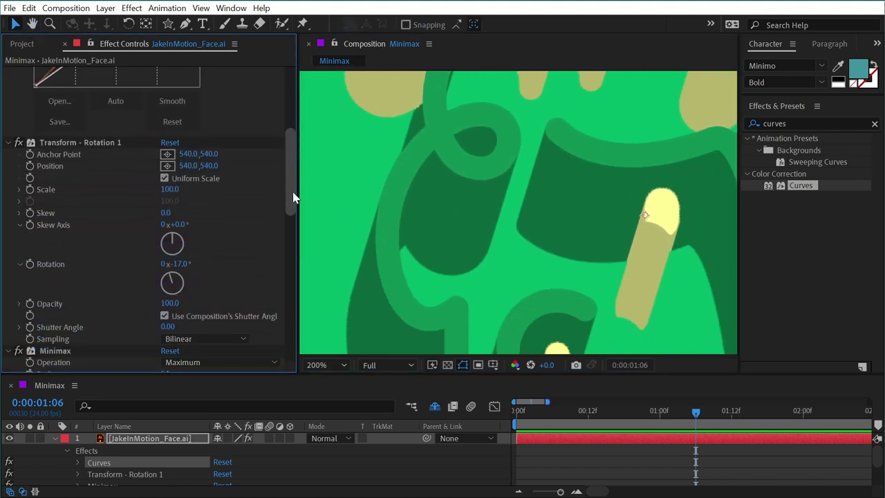
scroll(296, 256, up, 3)
drag(165, 183, 142, 183)
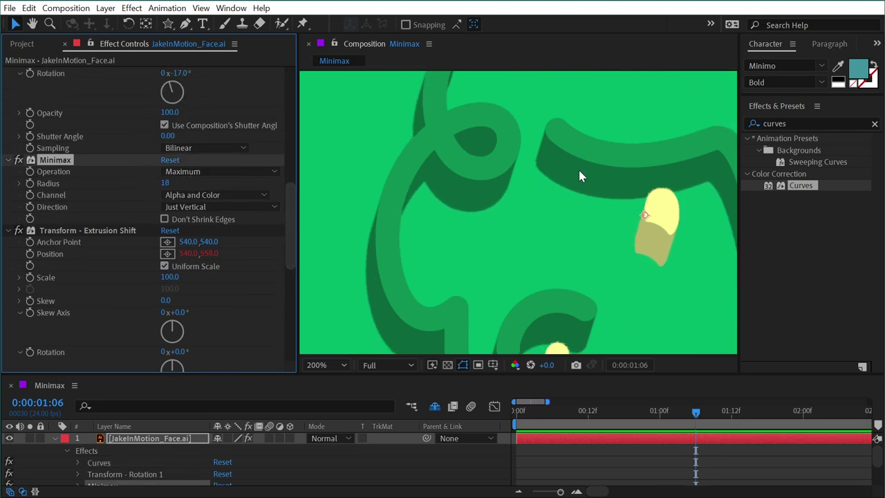
- Fit the composition in the viewer and set Transform - Rotation 1's Rotation to -39°
key(shift+slash)
scroll(166, 291, up, 3)
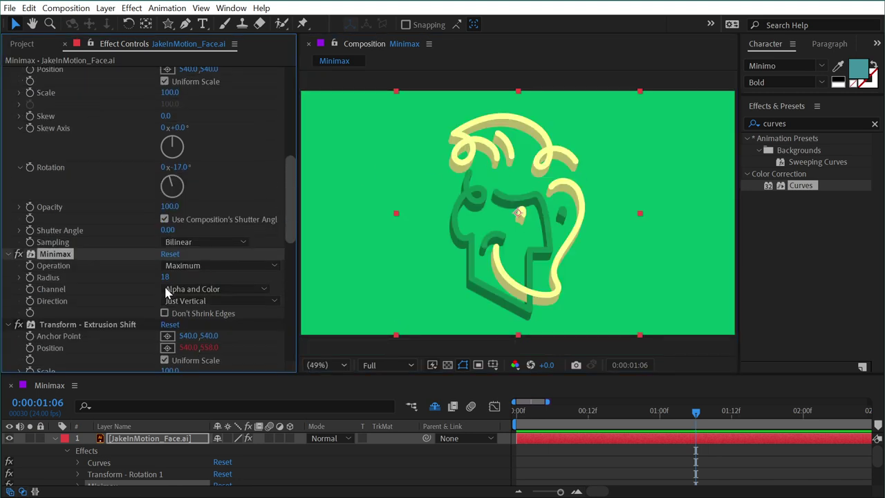
mouse_move(181, 167)
mouse_down()
mouse_move(202, 170)
mouse_move(226, 150)
mouse_move(182, 166)
mouse_up()
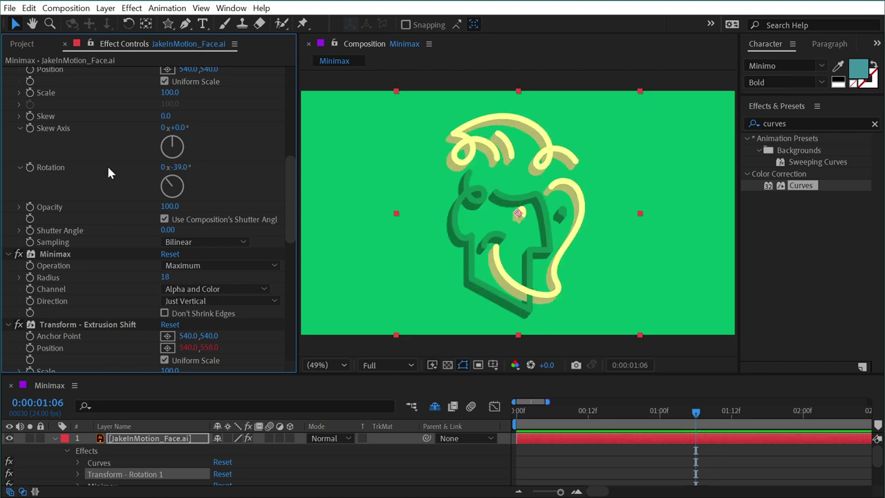